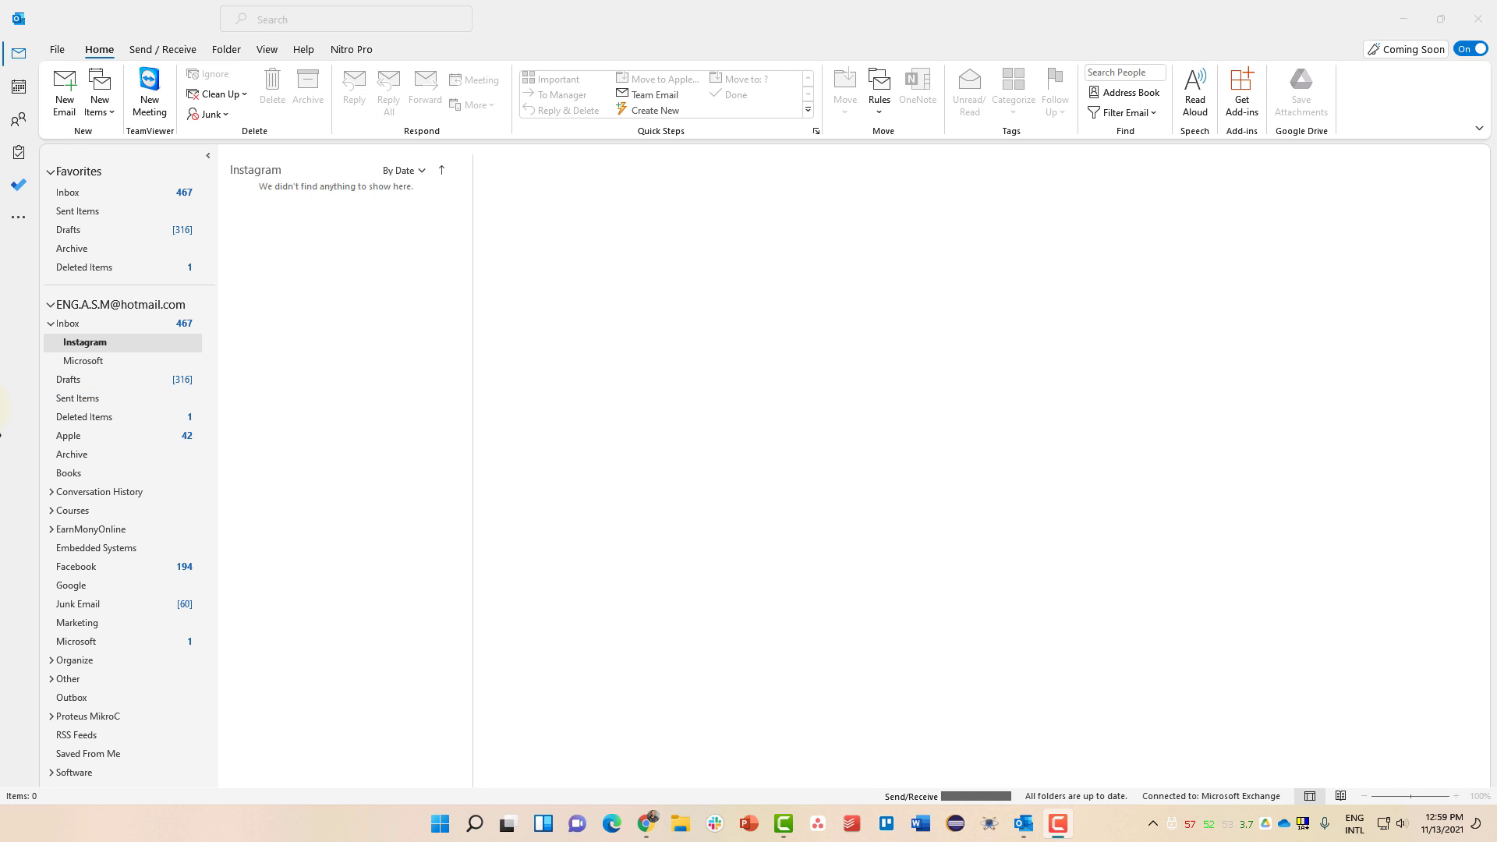
- Open Outlook Options from the File backstage and show its Mail settings page
click(57, 50)
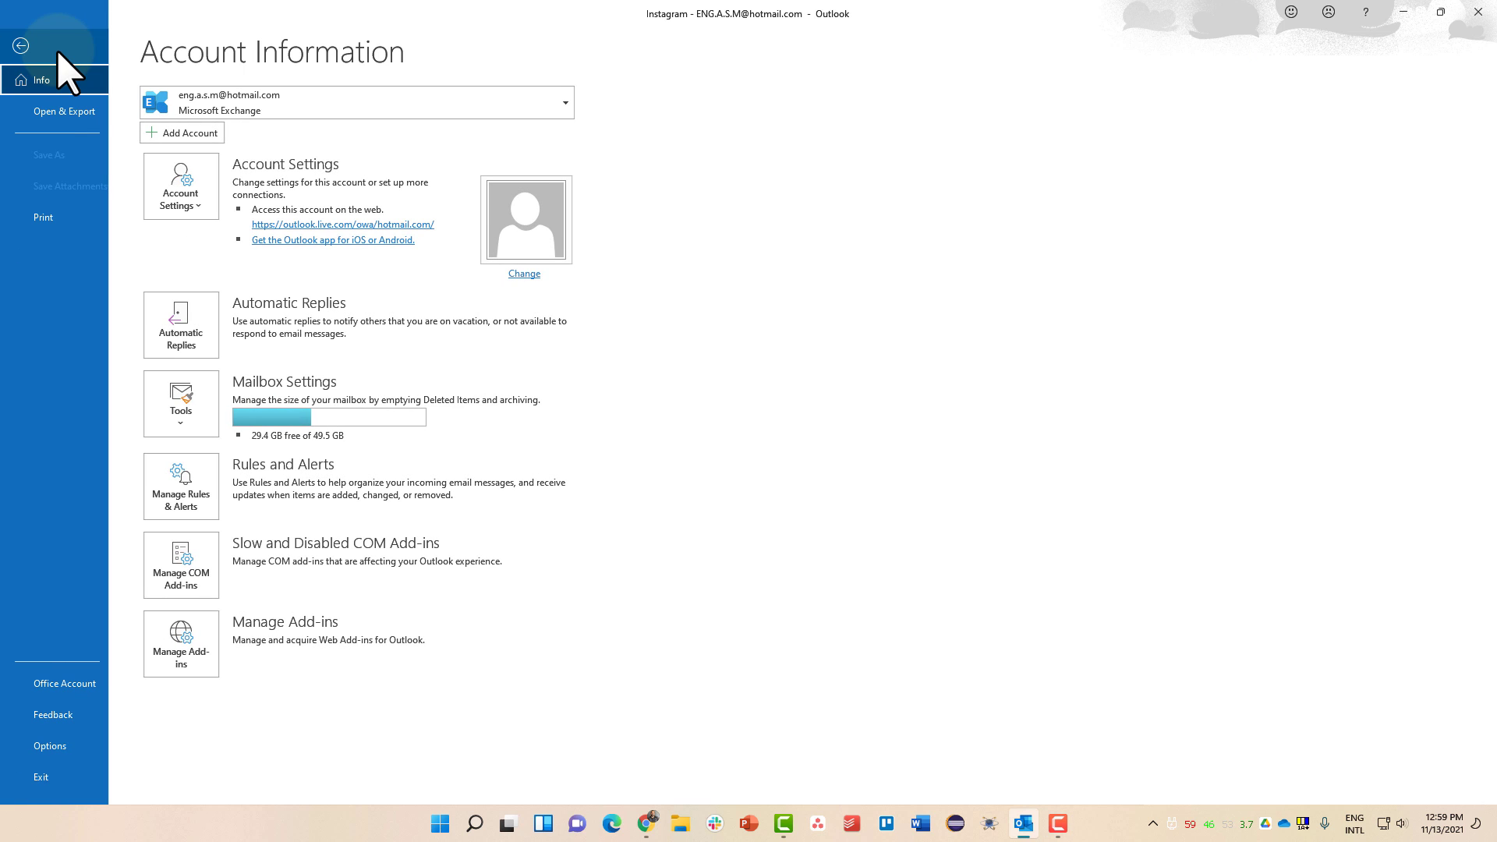
click(66, 743)
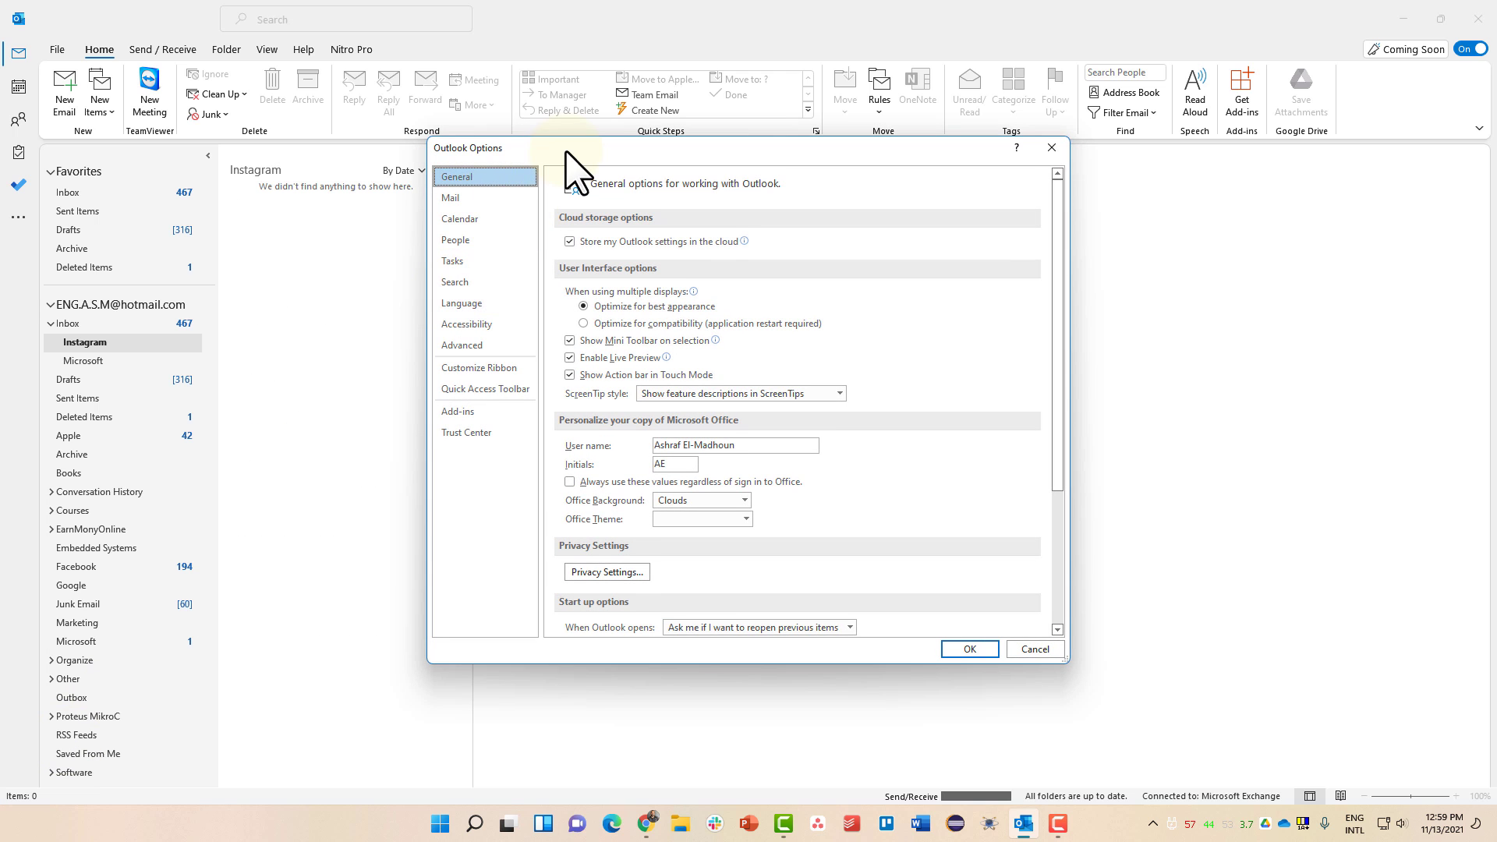
drag(568, 156, 561, 142)
click(503, 187)
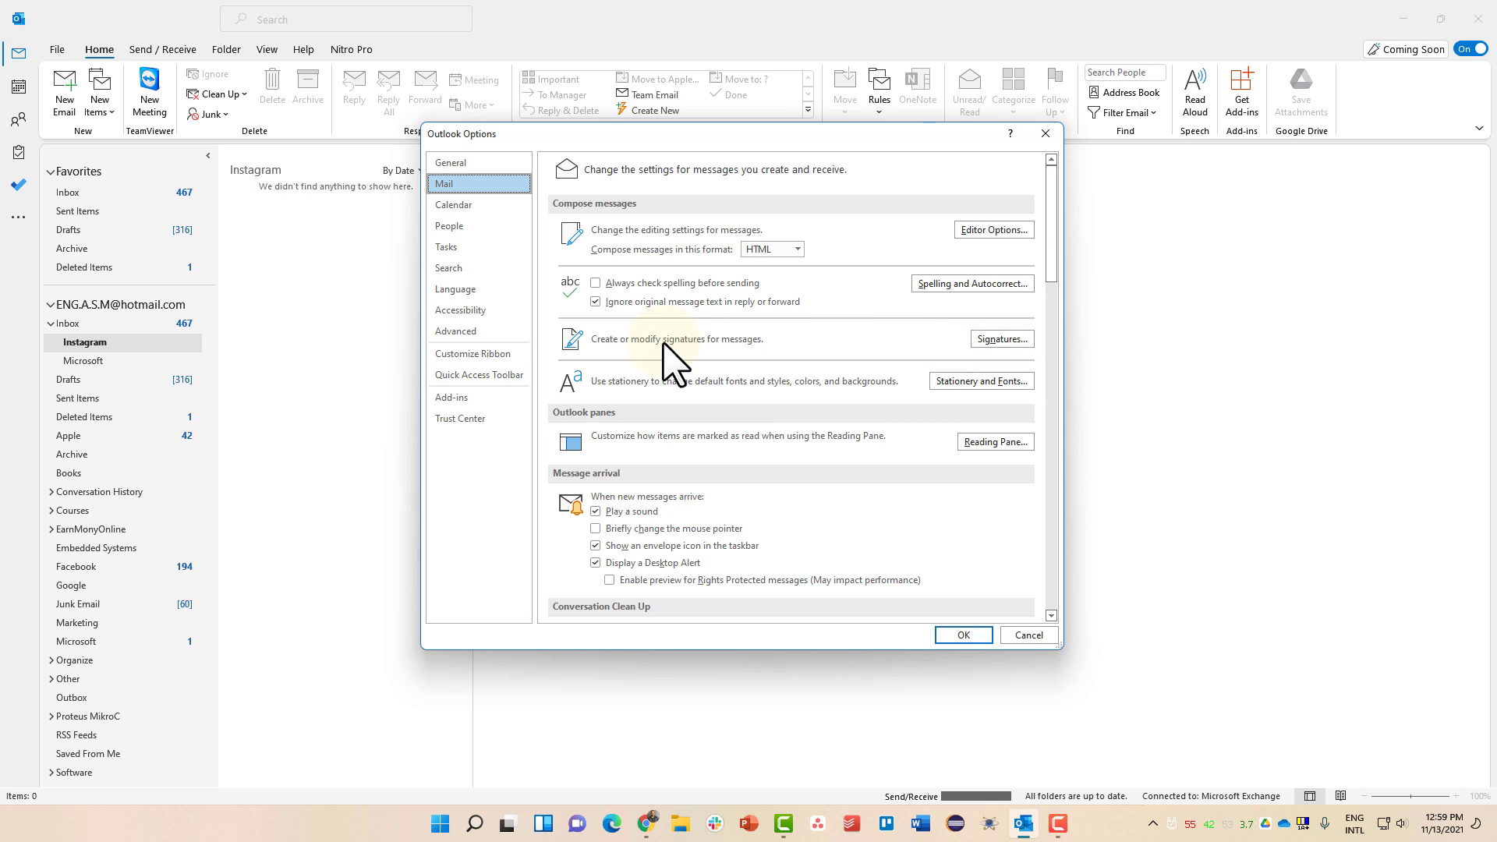
- Create a signature named 'Business Sign' with a Mobile phone-number line and a 'Website' line
click(990, 344)
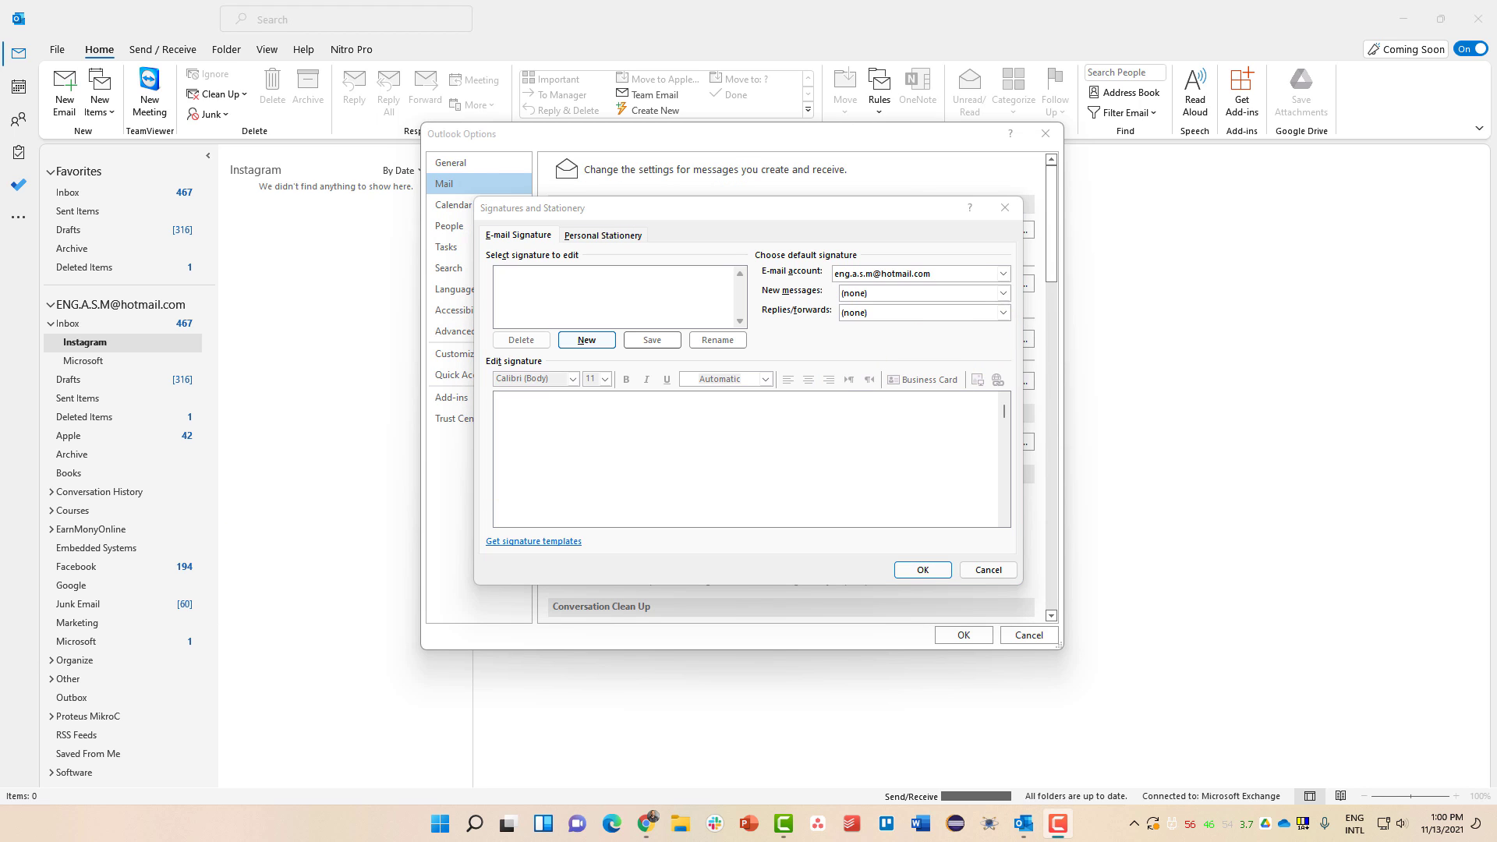
click(587, 340)
text(B)
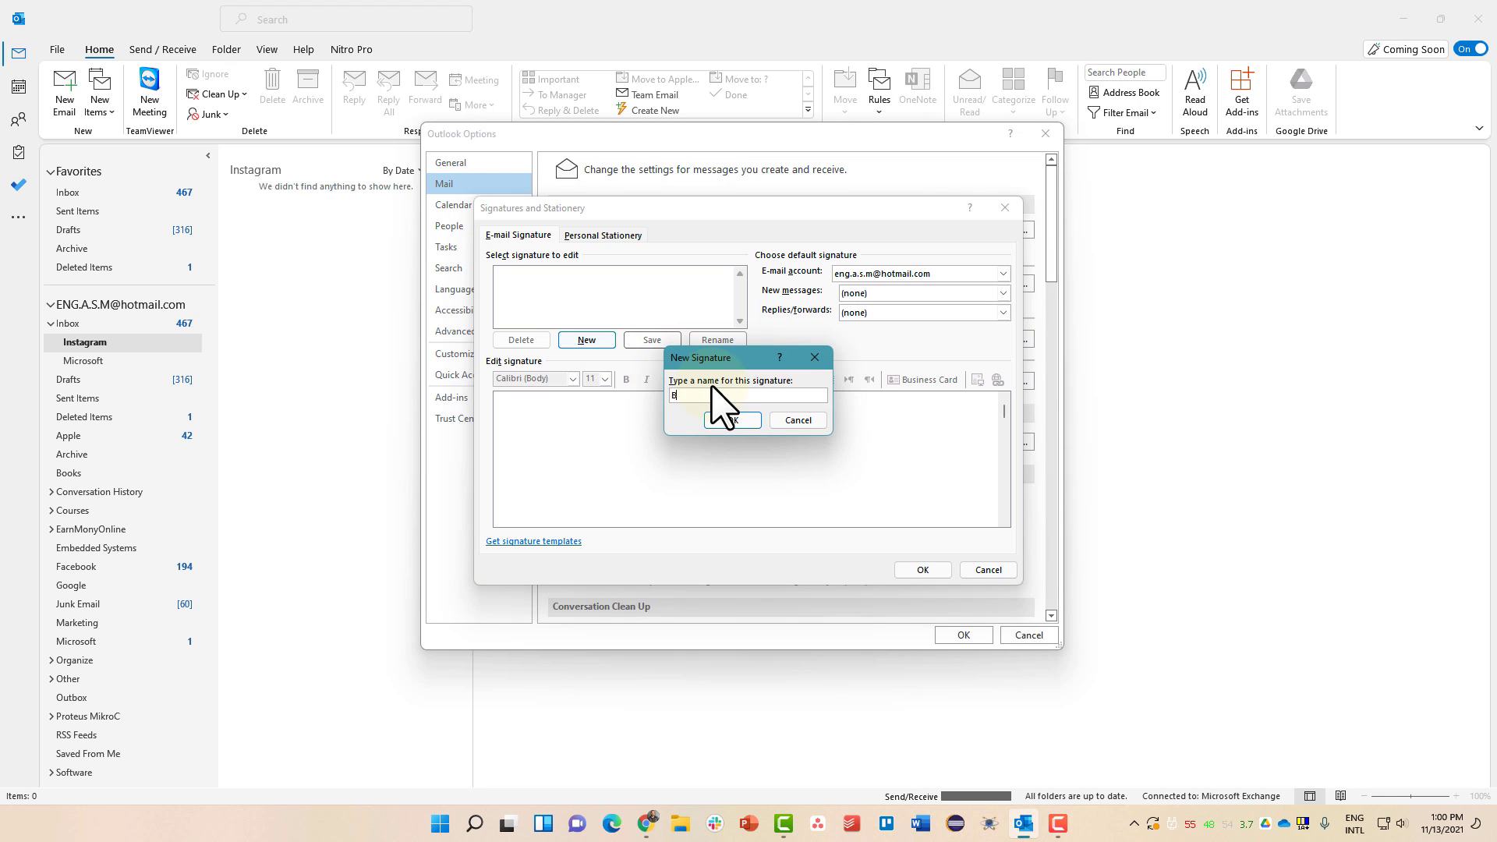
text(usn)
key(BackSpace)
click(729, 420)
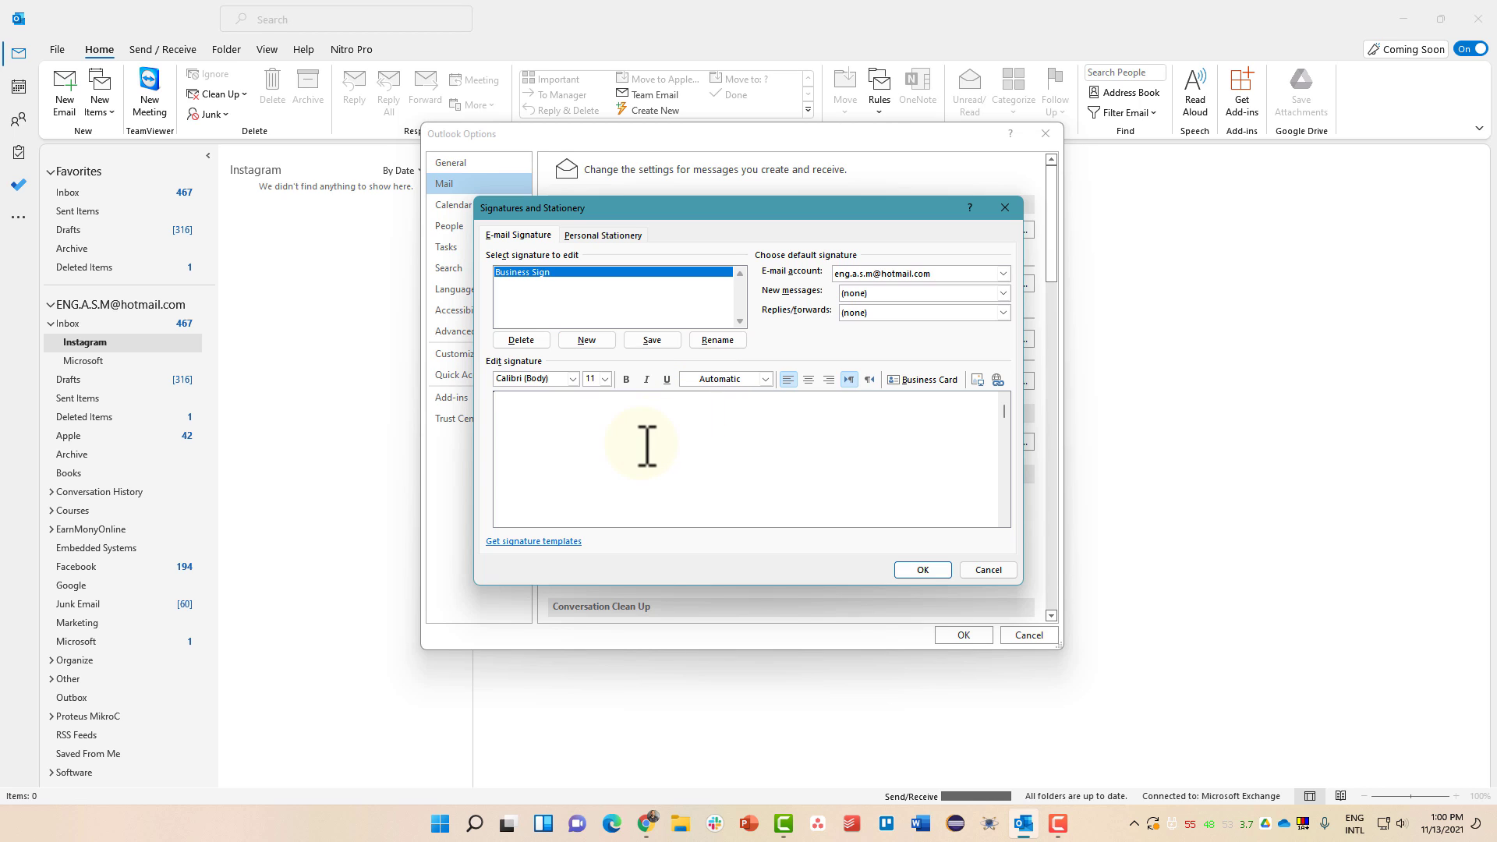
text(Mobile: )
text(Website)
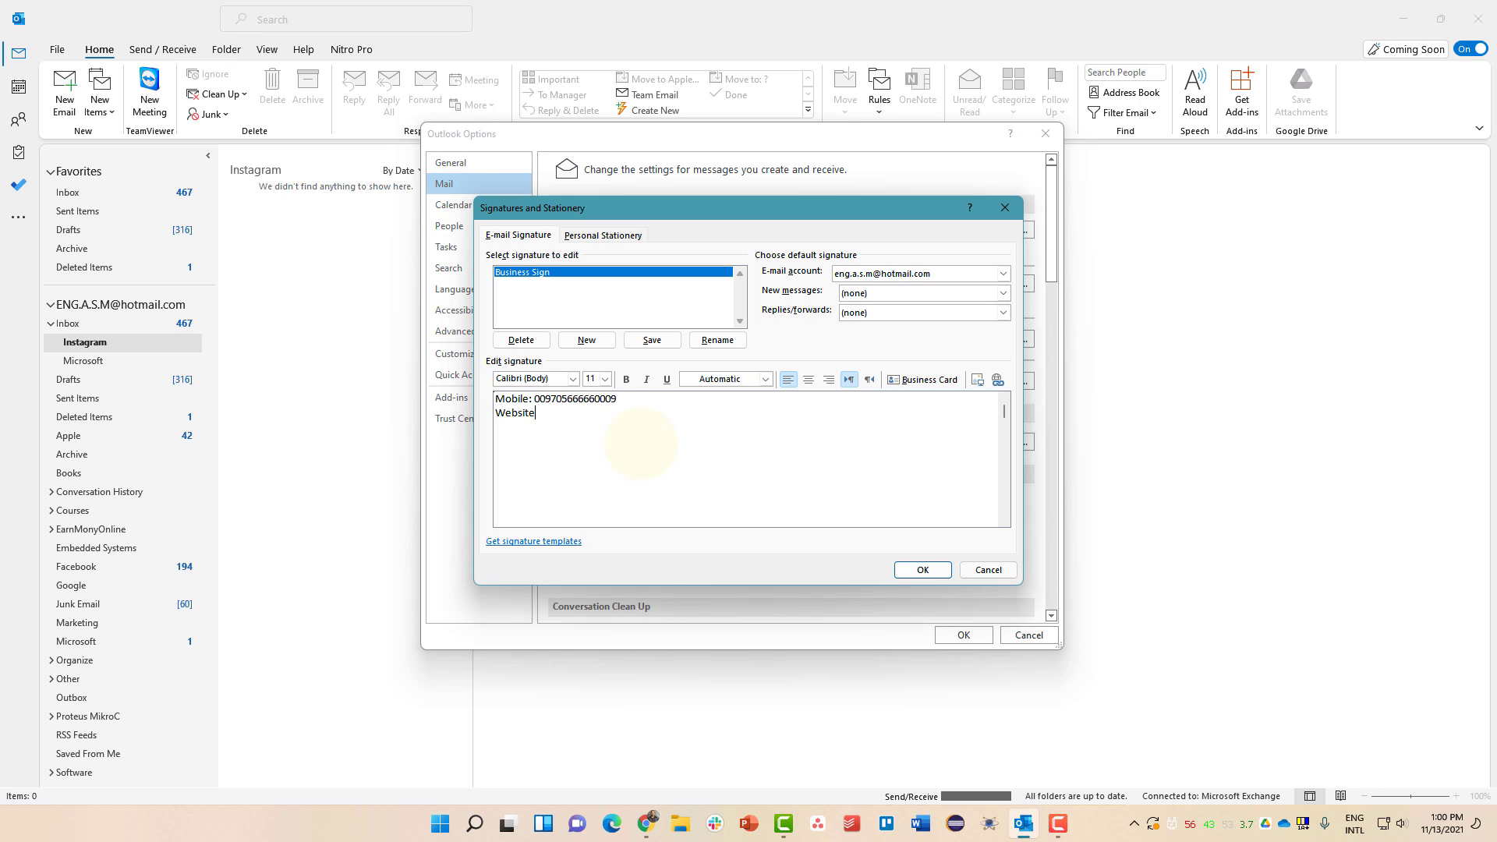
- Discard the unsaved Business Sign edits, leaving its signature body empty
click(591, 342)
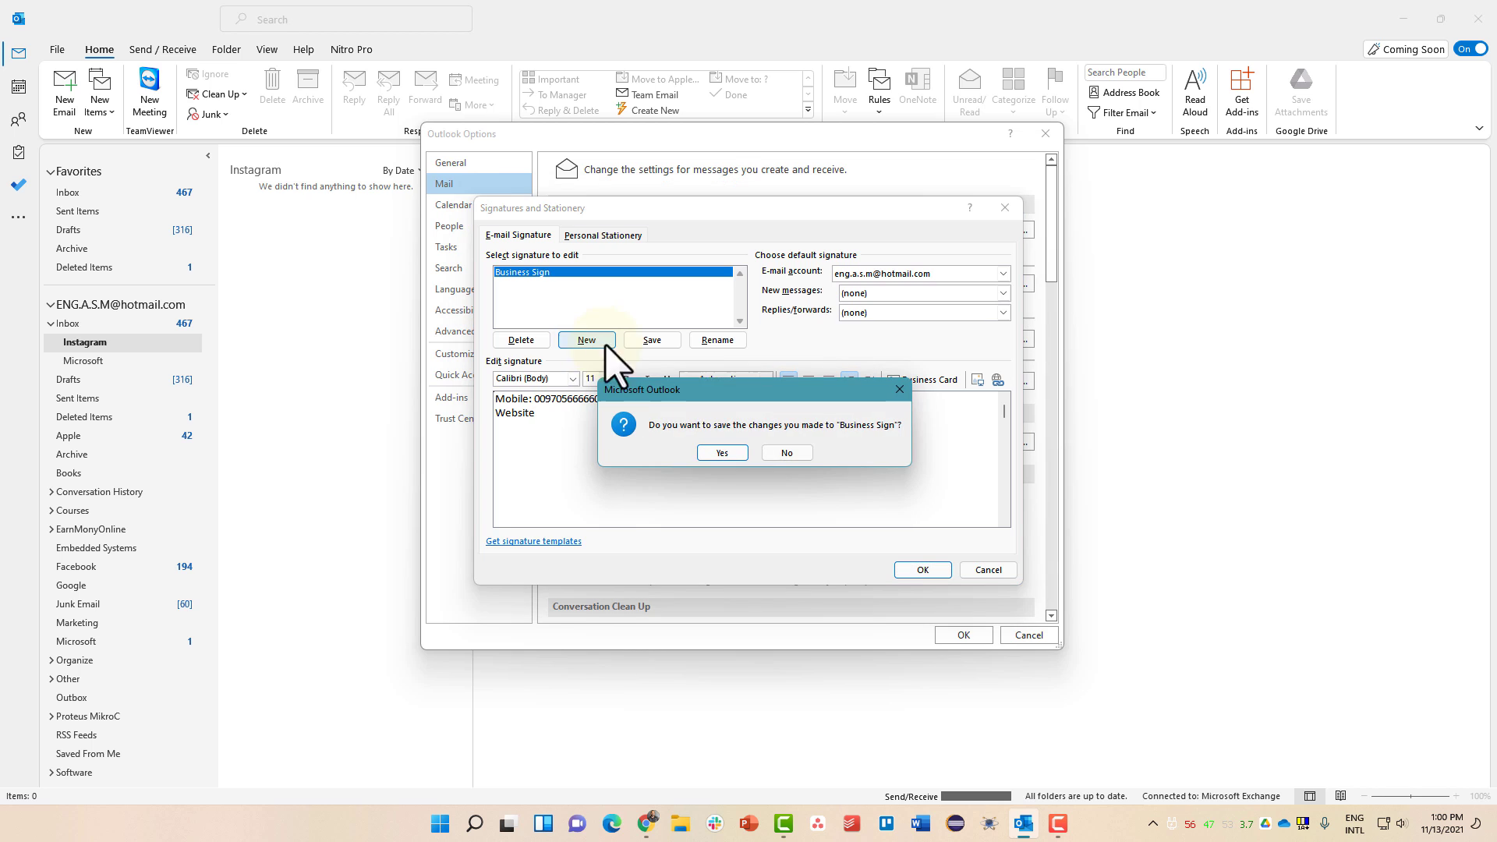
click(789, 453)
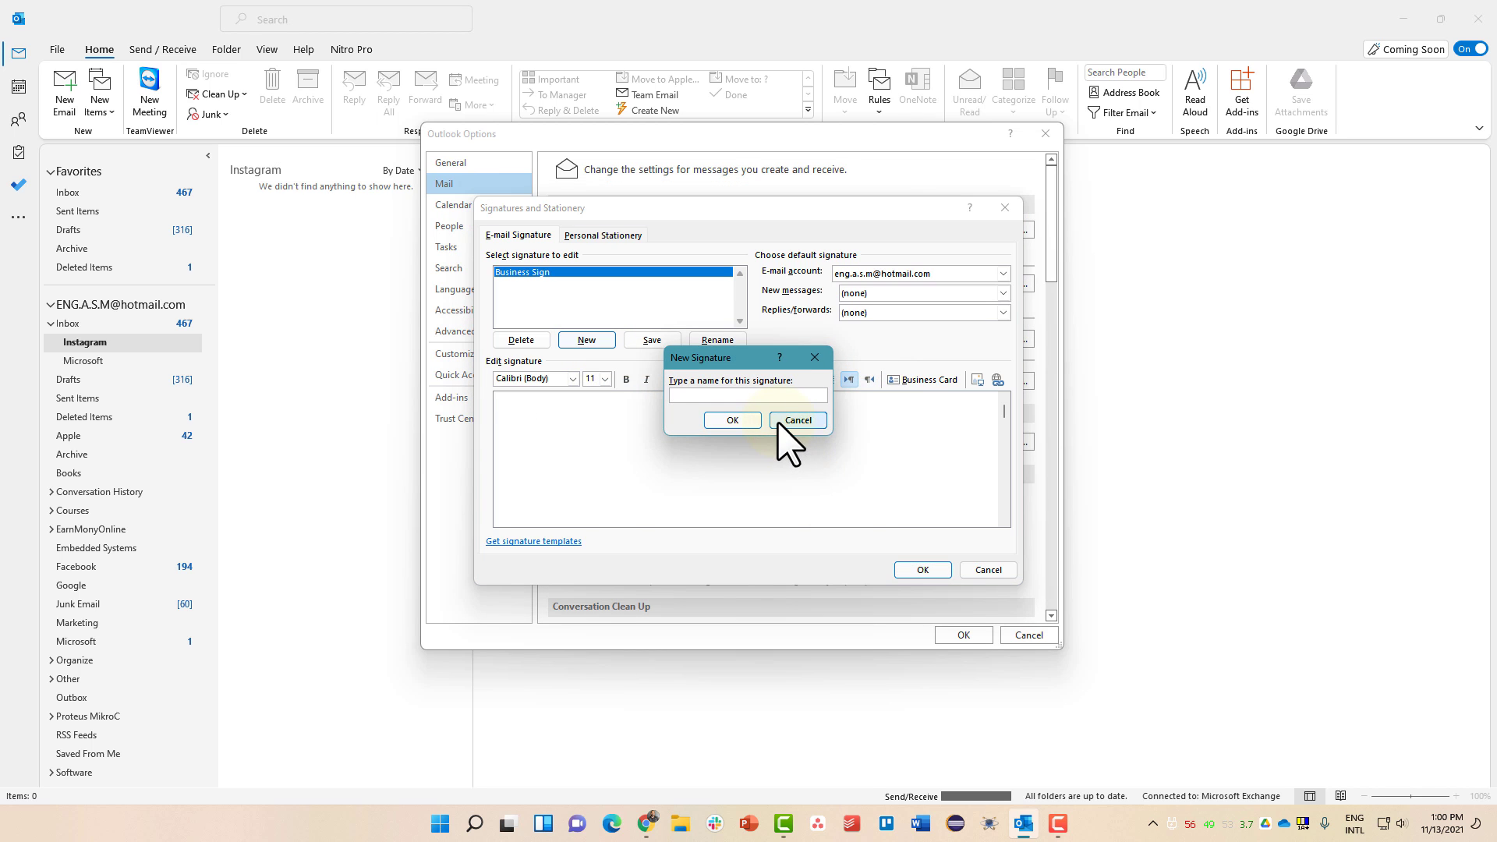
click(778, 421)
click(581, 273)
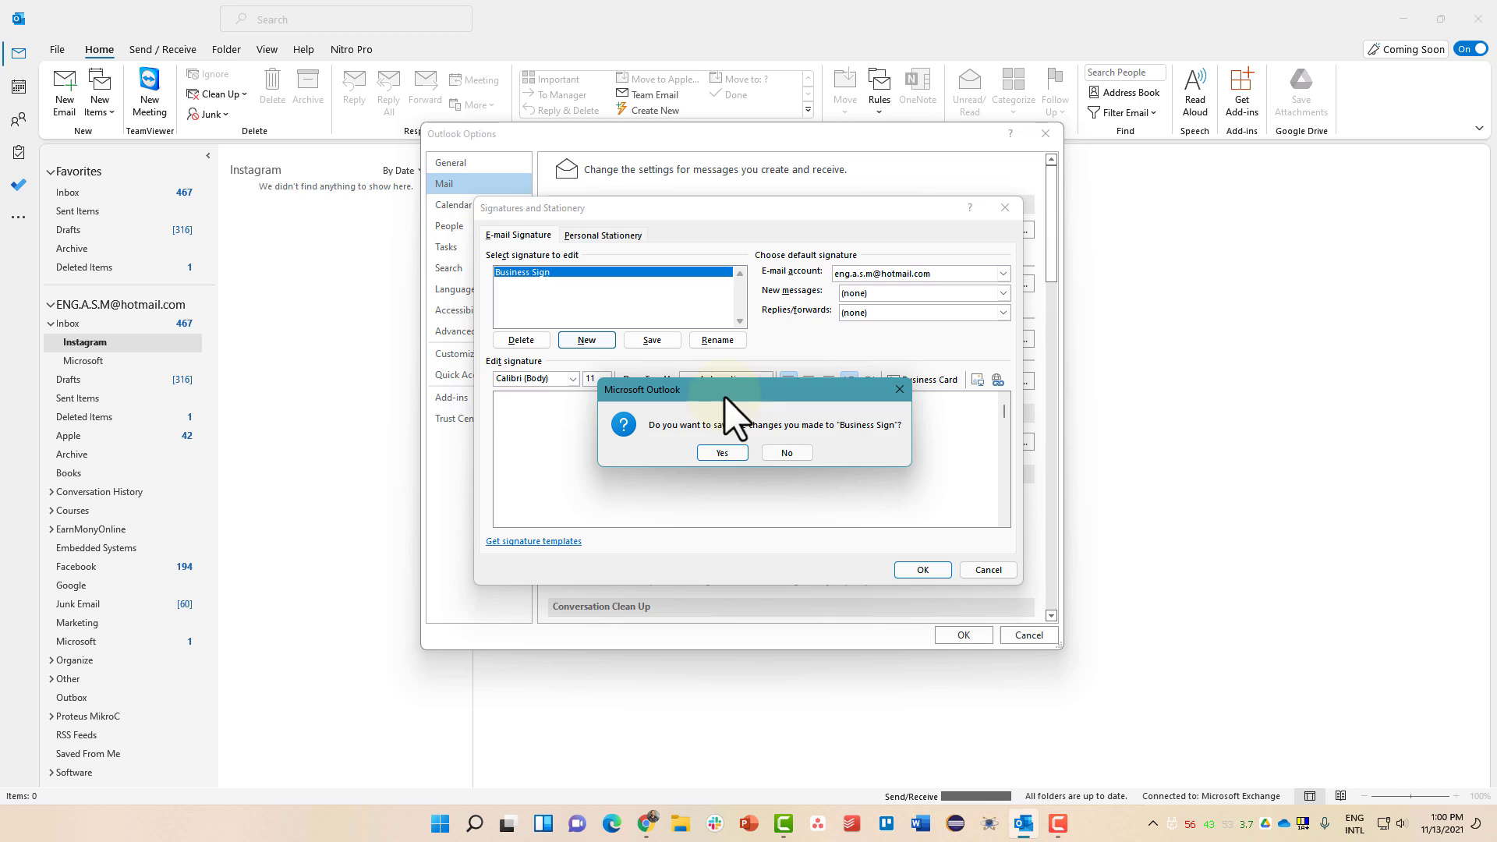
click(787, 453)
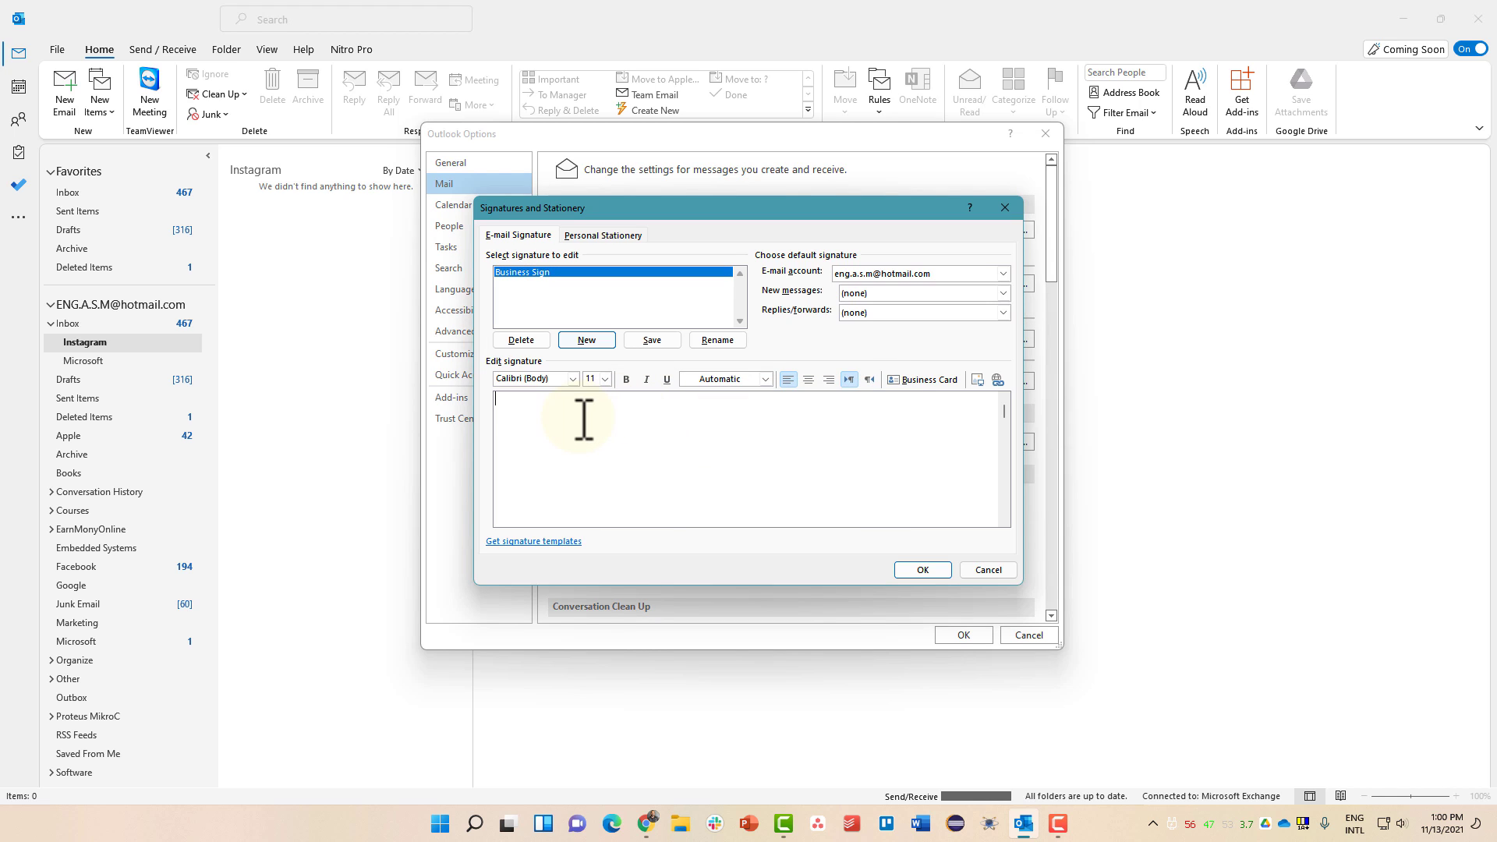
- Write a 'Whatsapp:' line with the phone number in Business Sign and save it
click(647, 339)
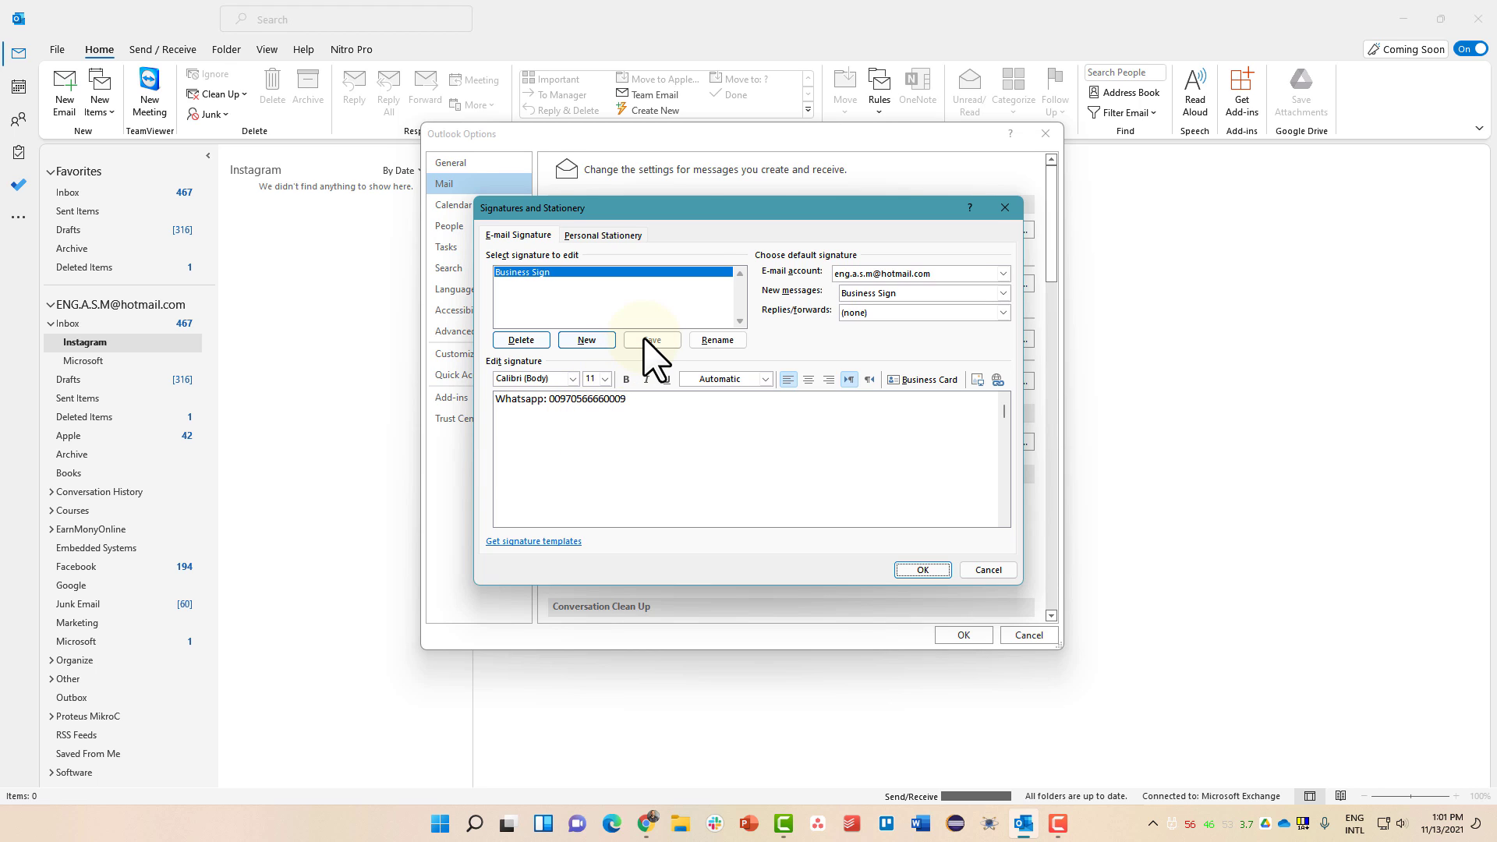
- Create a signature named 'Personal' holding the user's name and the word 'Personal' on two lines
click(586, 341)
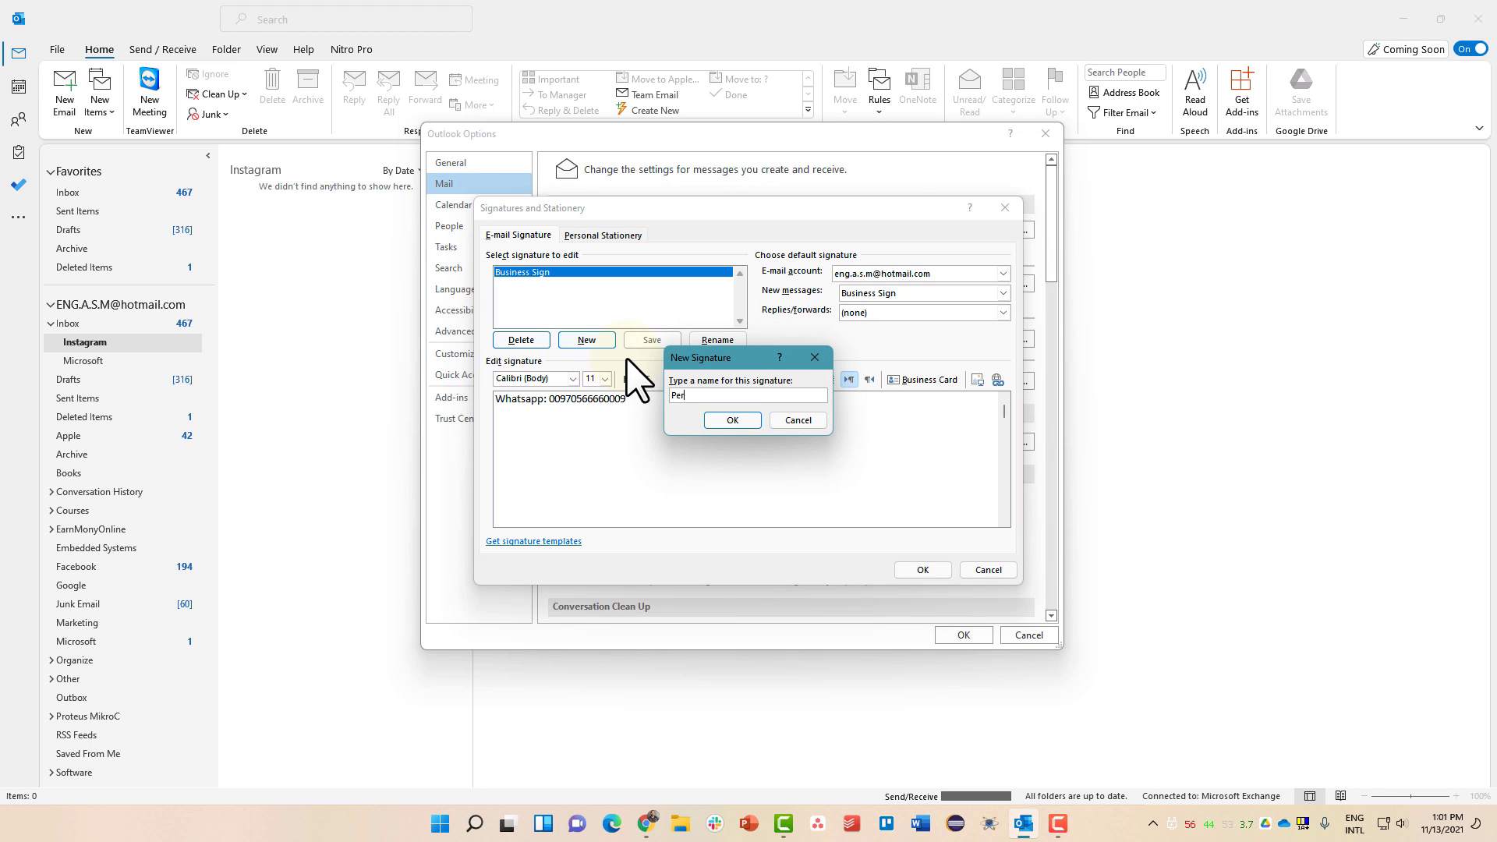
text(Personal)
key(Return)
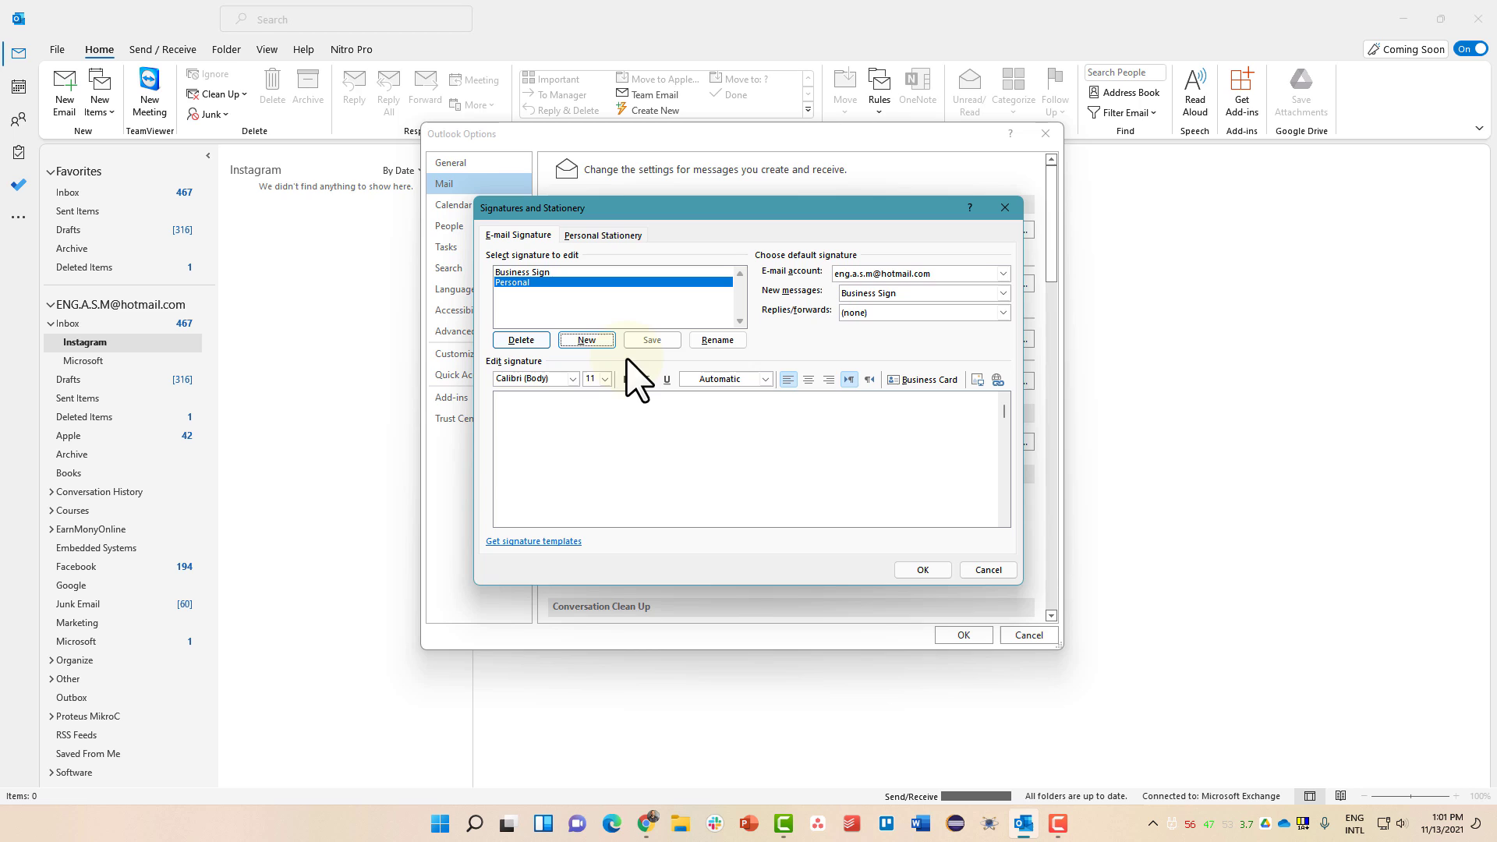
click(565, 409)
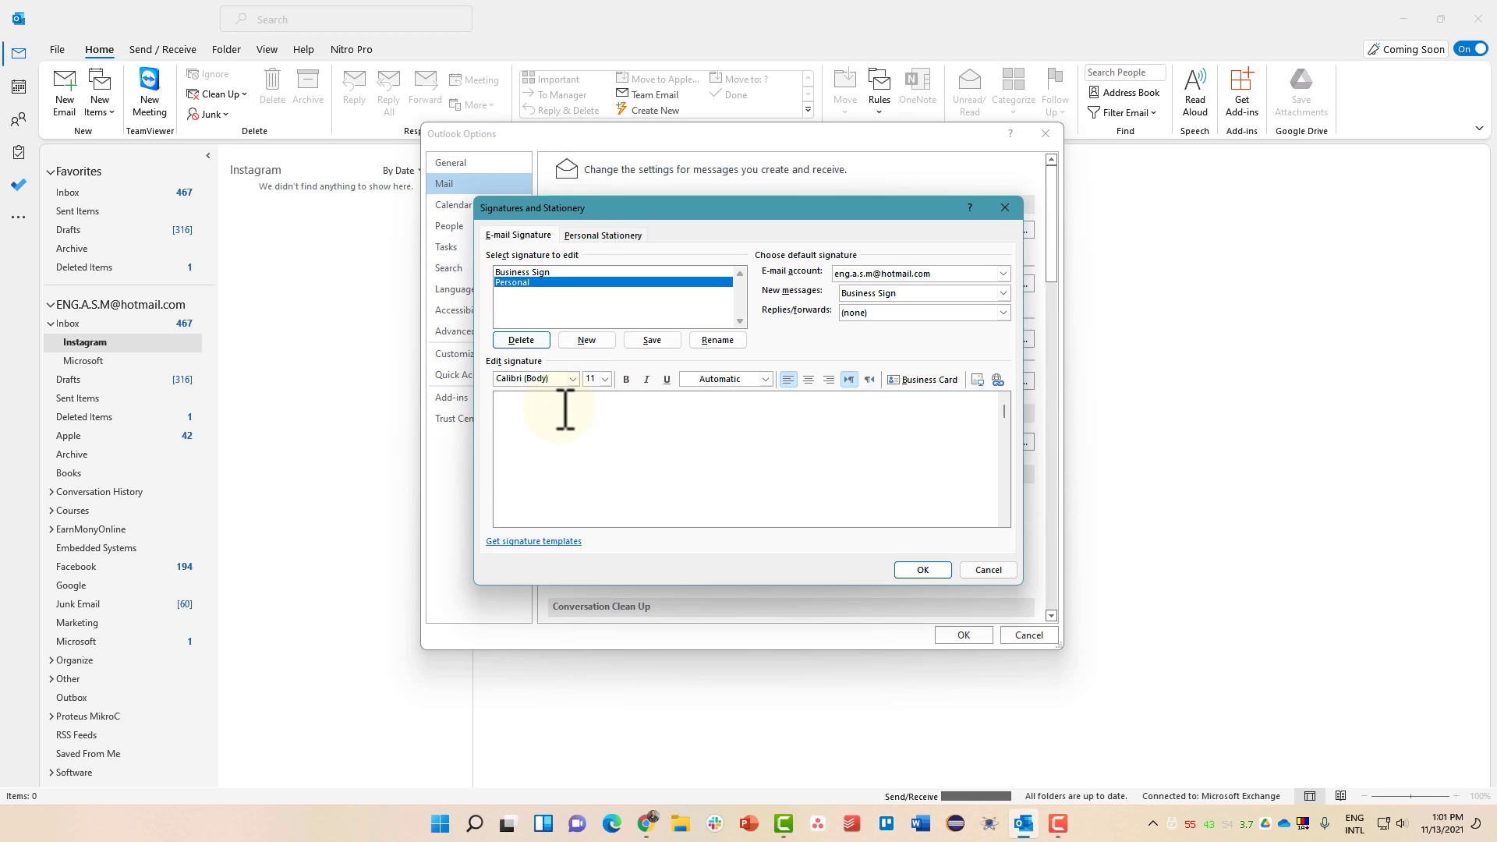
text(Ashraf)
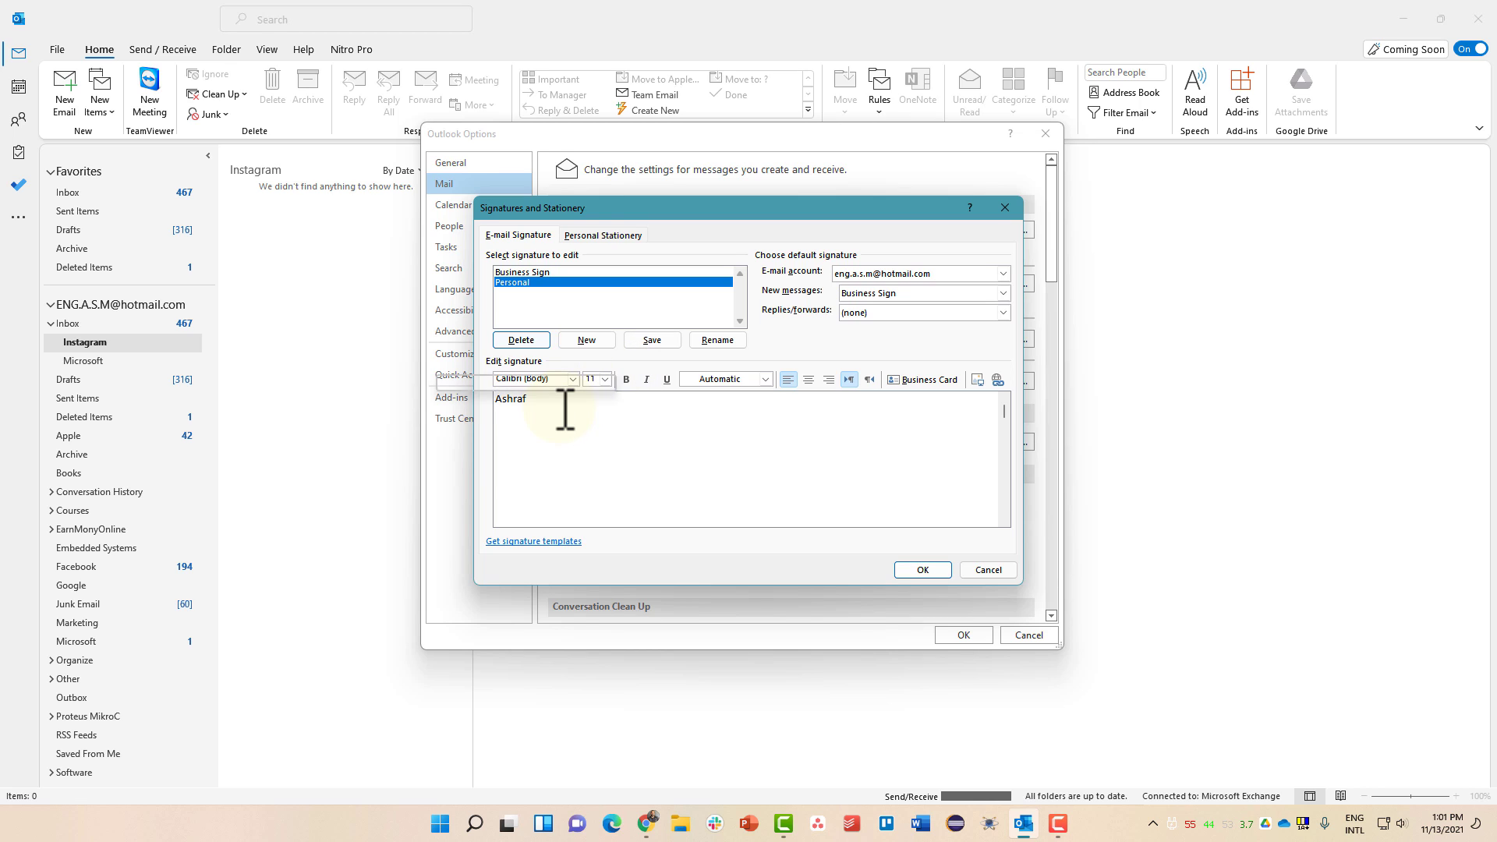
key(Return)
text(Personal)
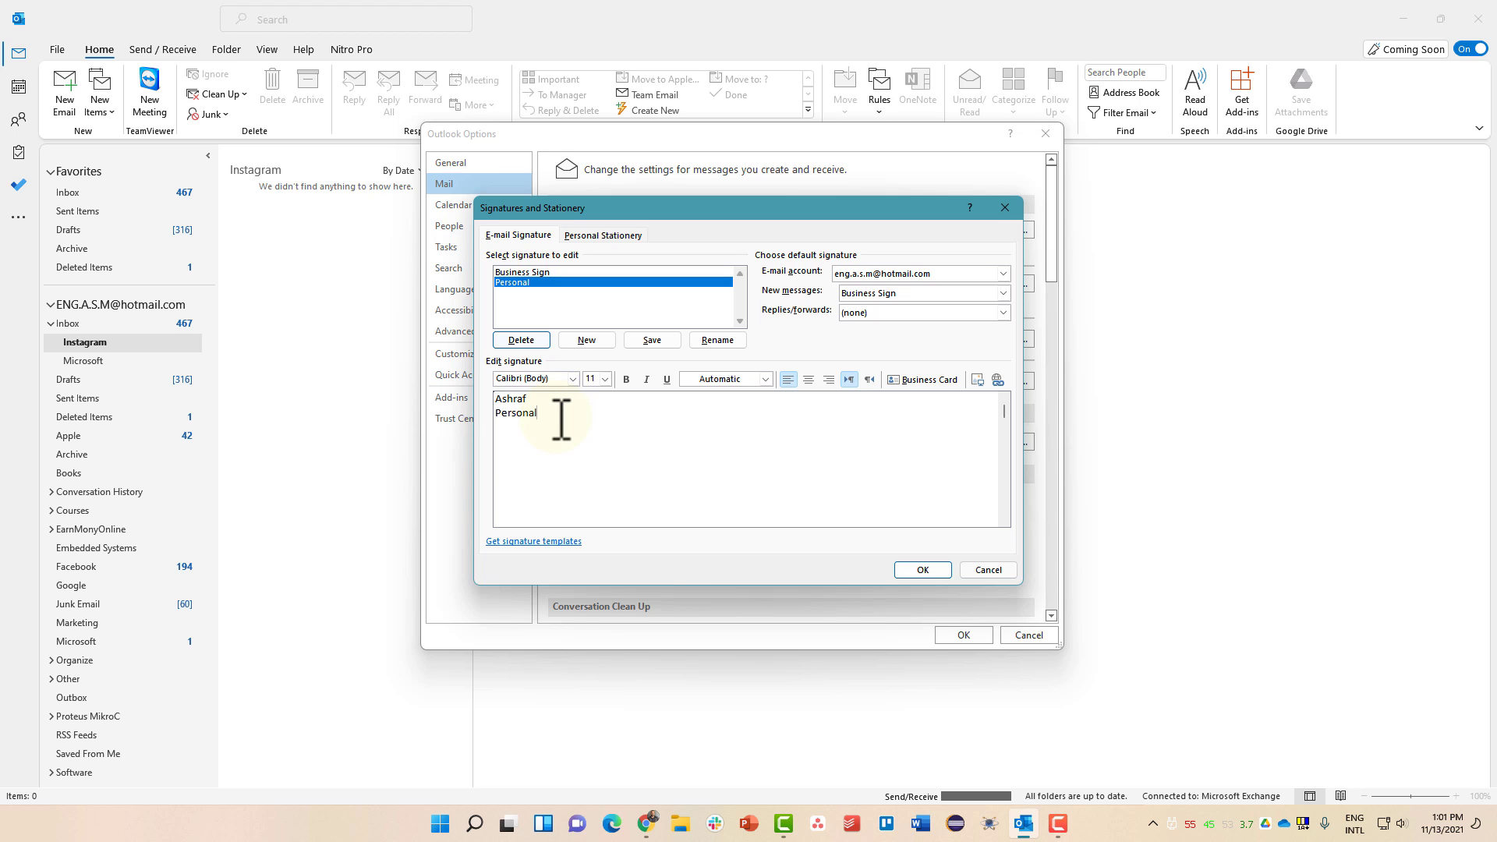
- Make both signature lines bold at size 16, keeping the Calibri (Body) font
drag(562, 417, 499, 395)
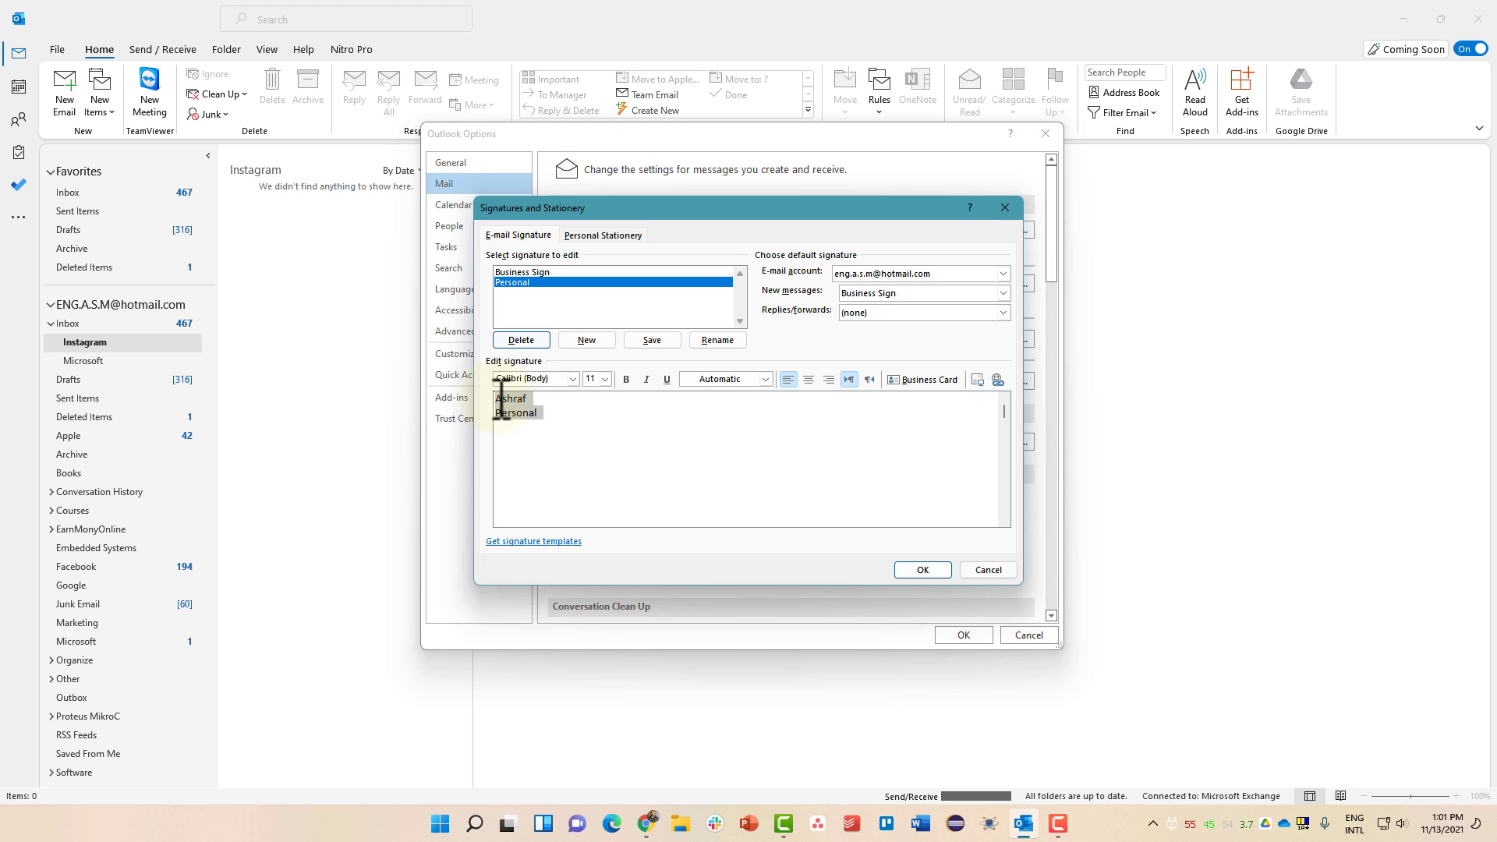
click(626, 379)
click(605, 379)
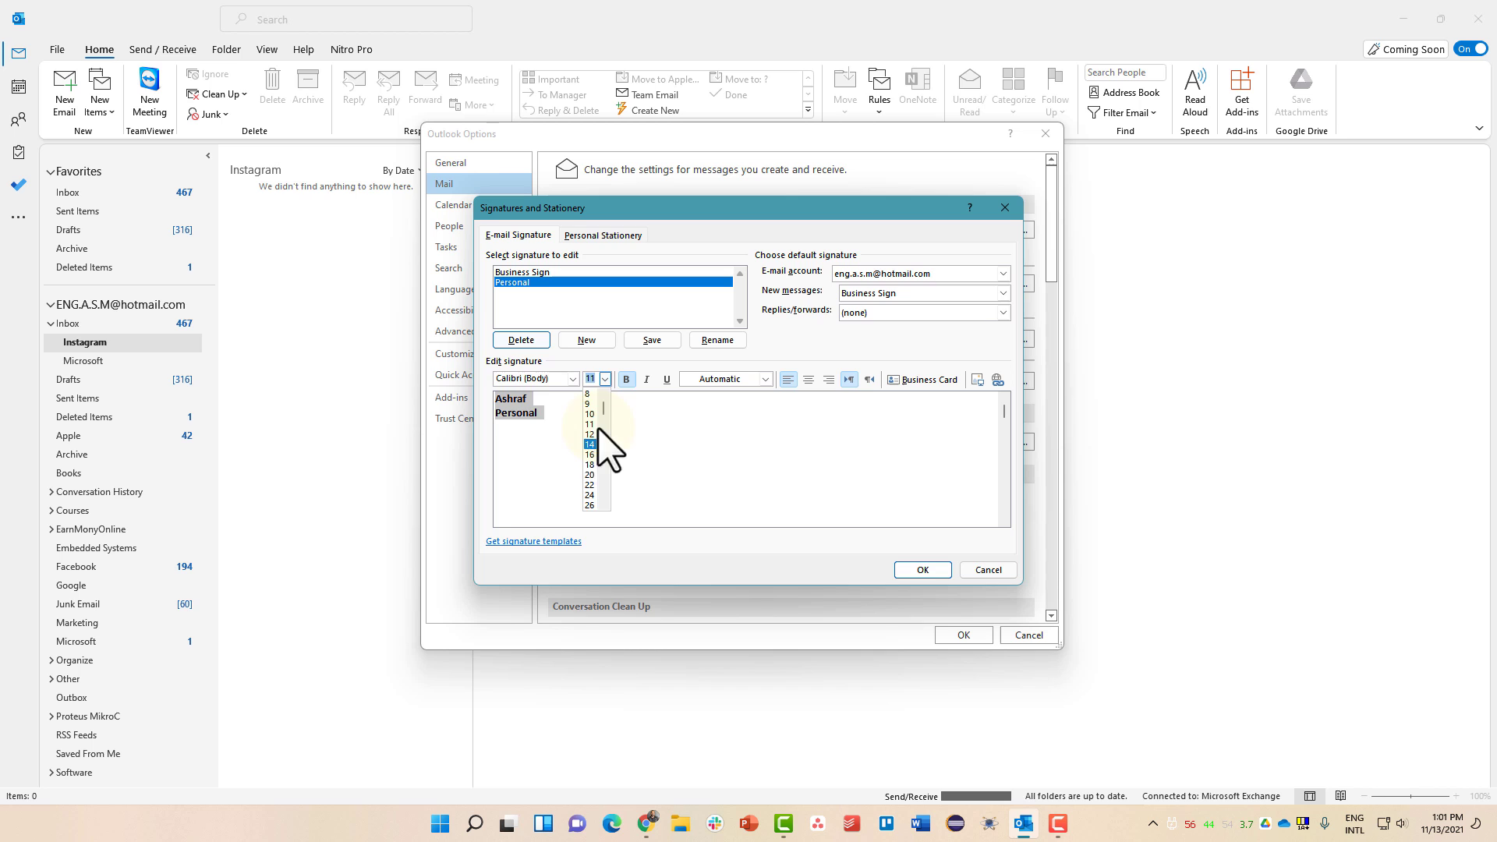
click(595, 462)
click(573, 379)
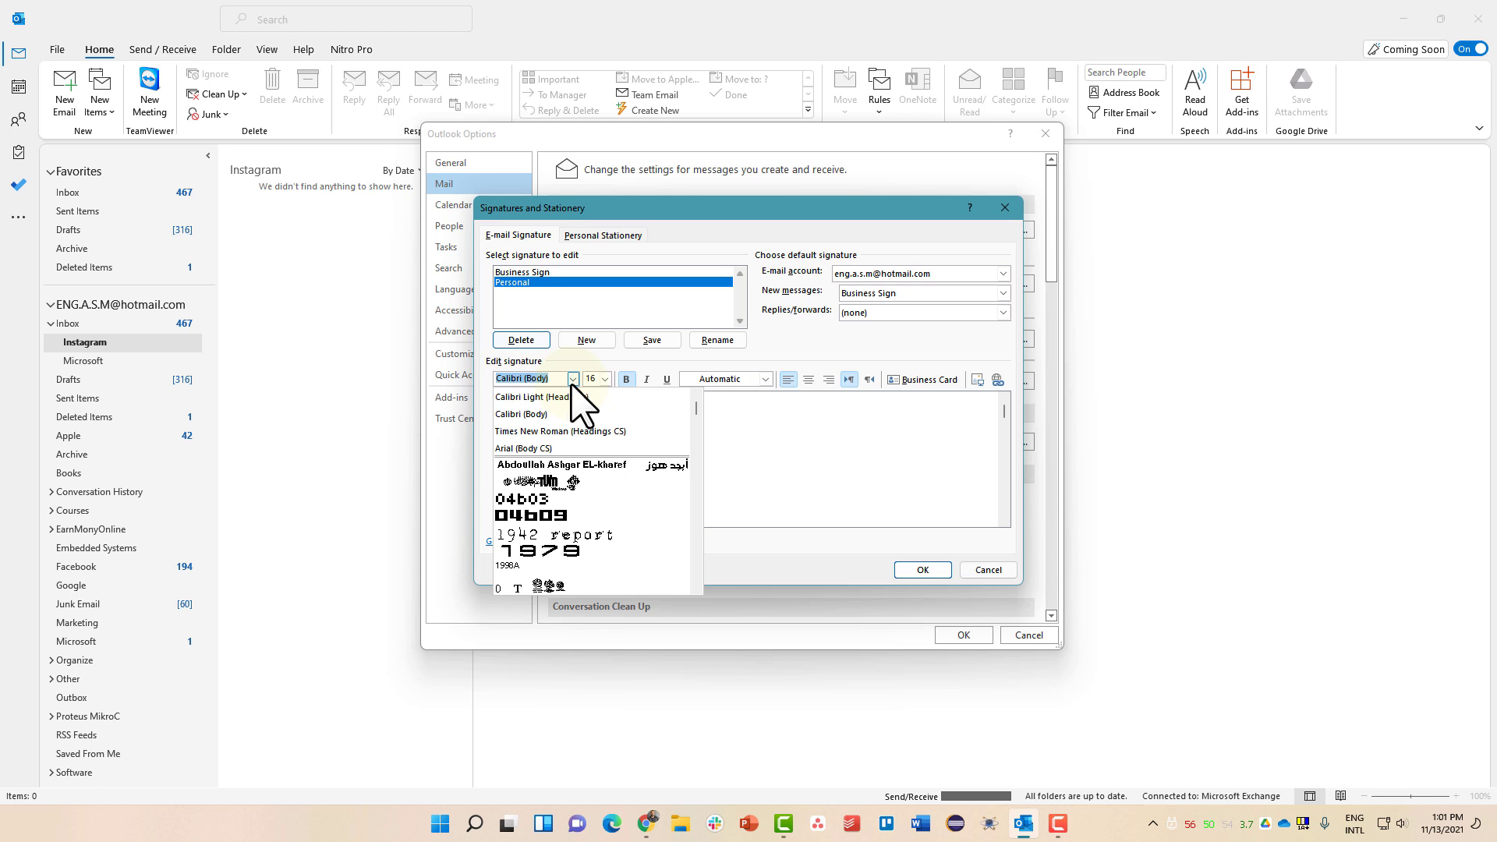
click(564, 465)
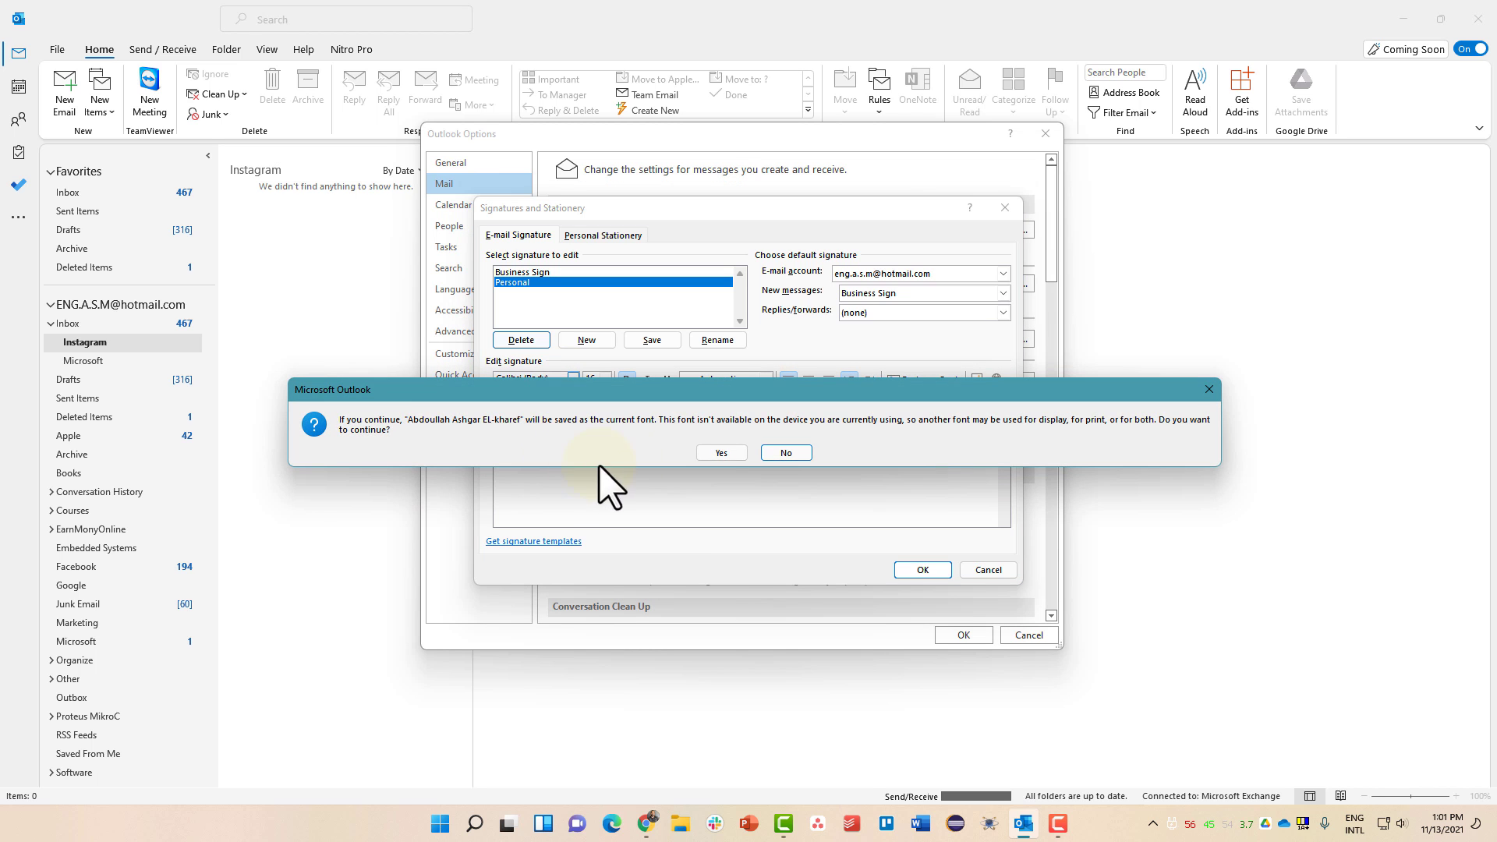
click(780, 455)
- Centre the signature lines, colour them orange, and save the Personal signature
click(808, 379)
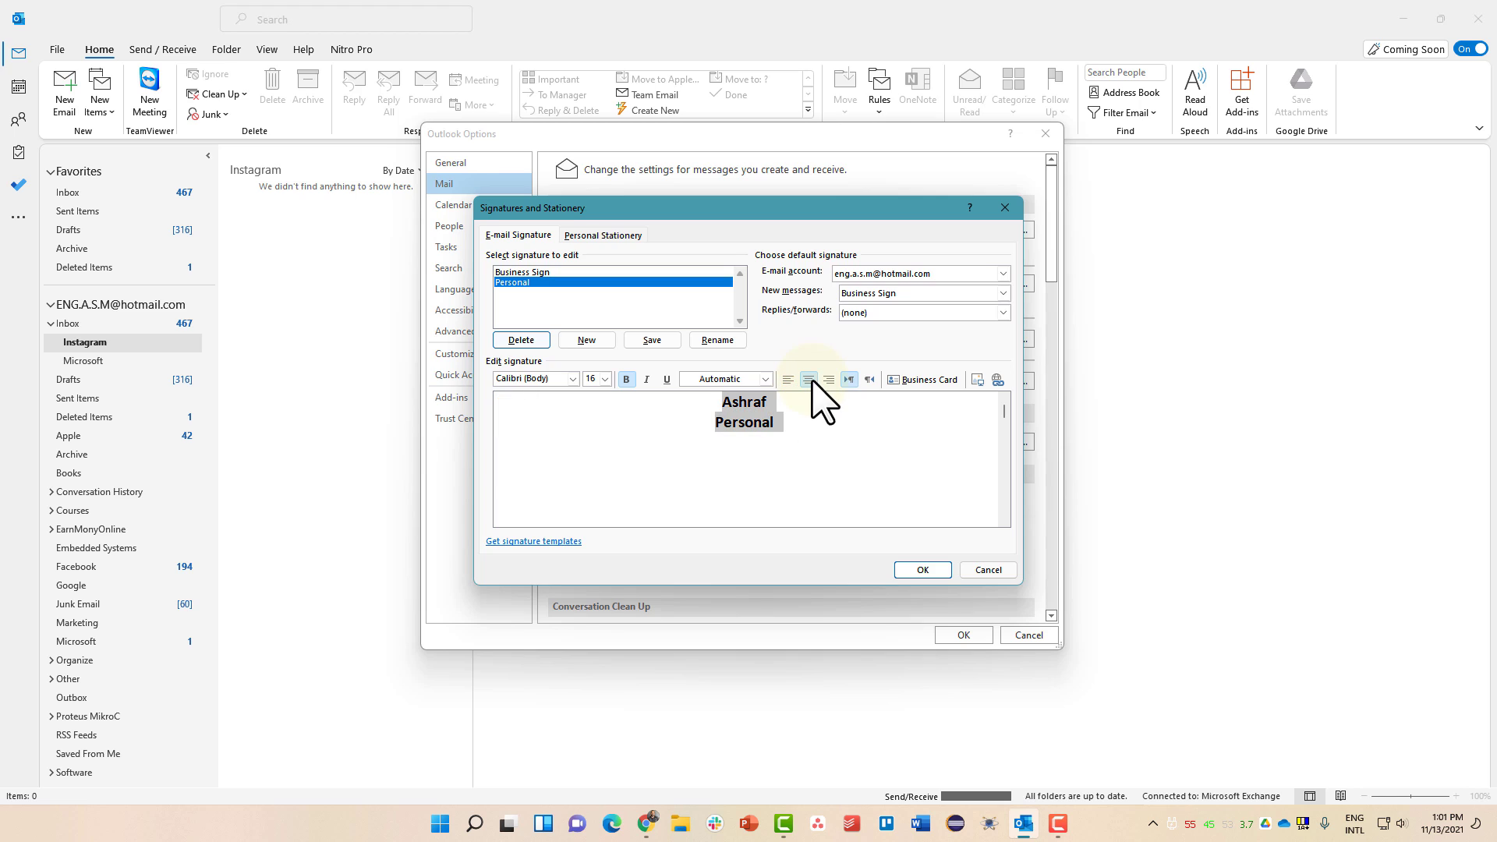
click(765, 379)
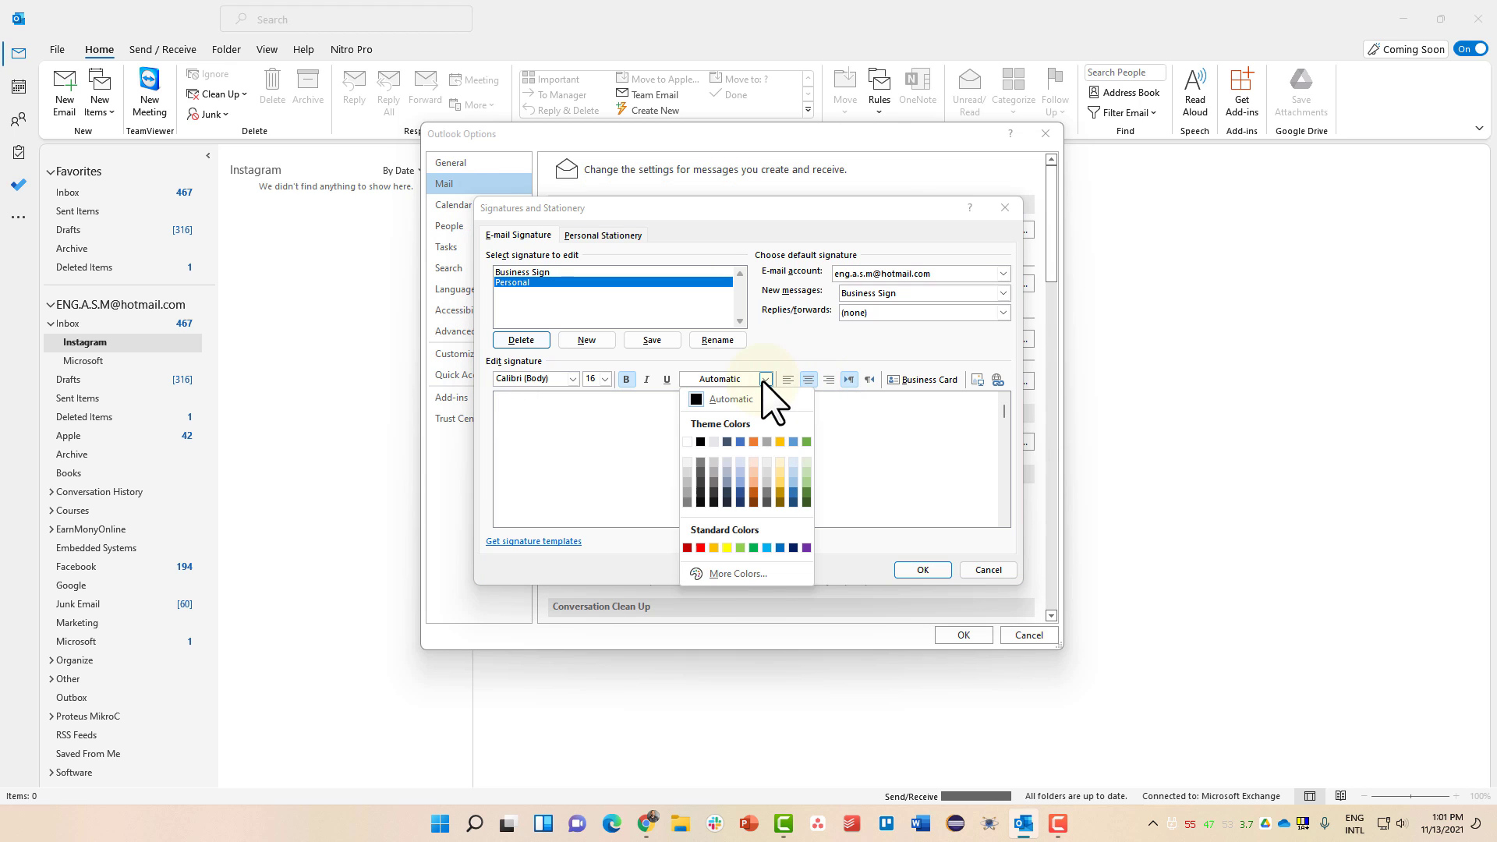
click(761, 446)
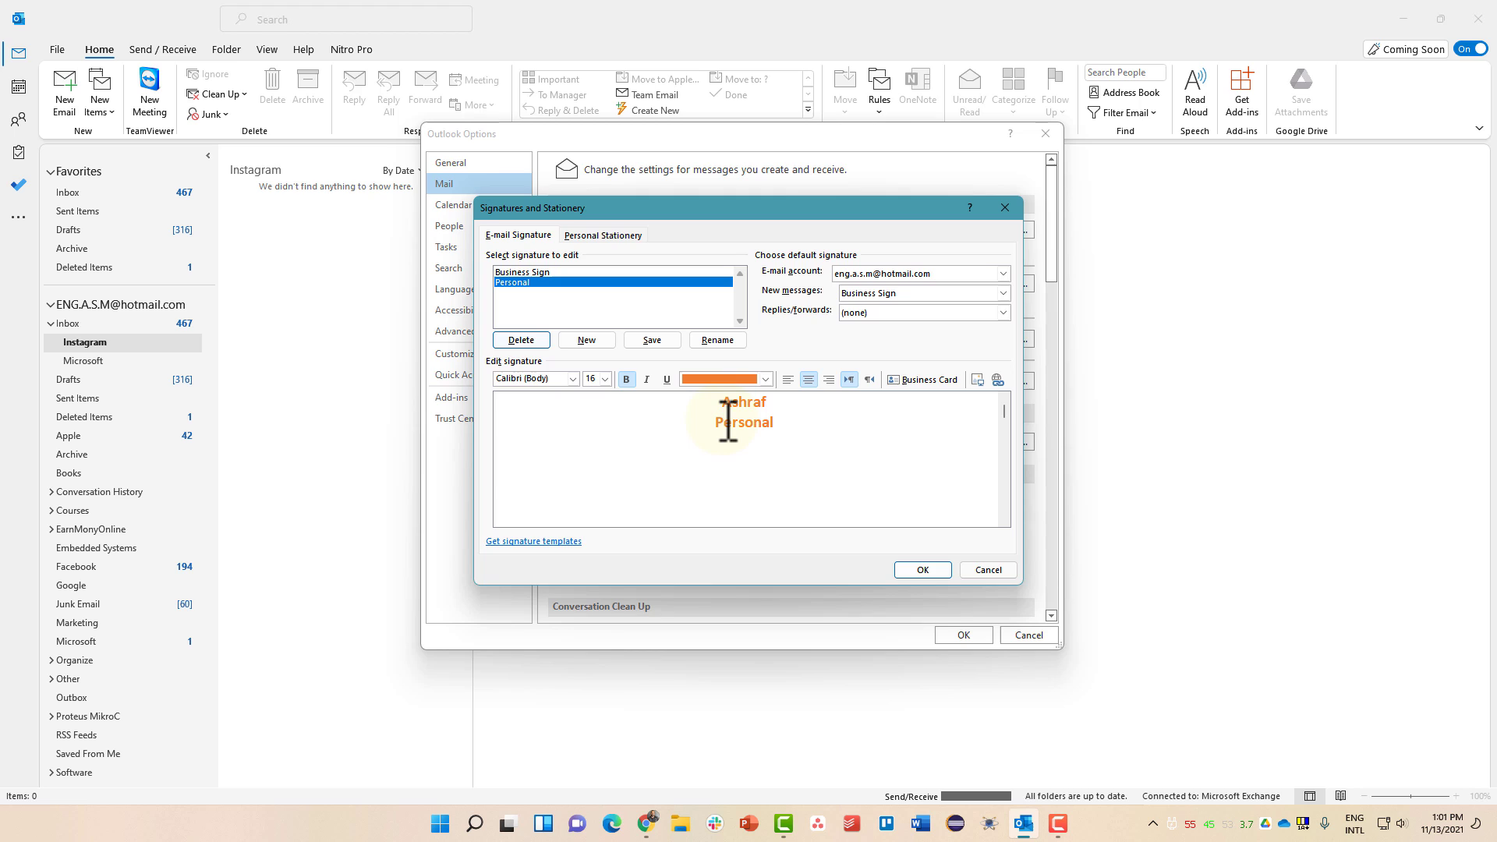
click(648, 340)
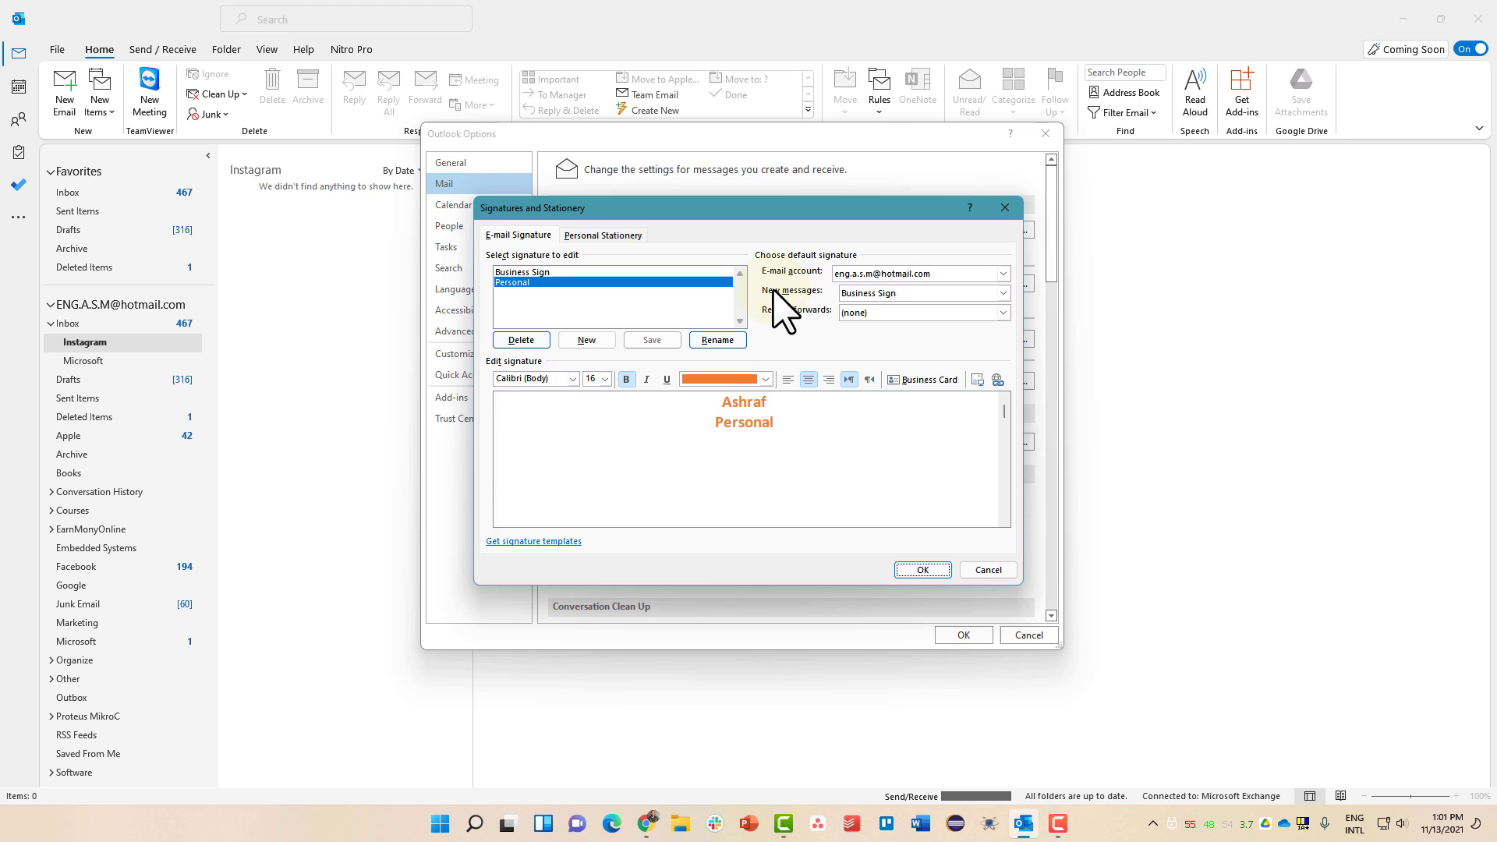
- Set Business Sign as the new-message and reply/forward default for the first e-mail account
click(848, 293)
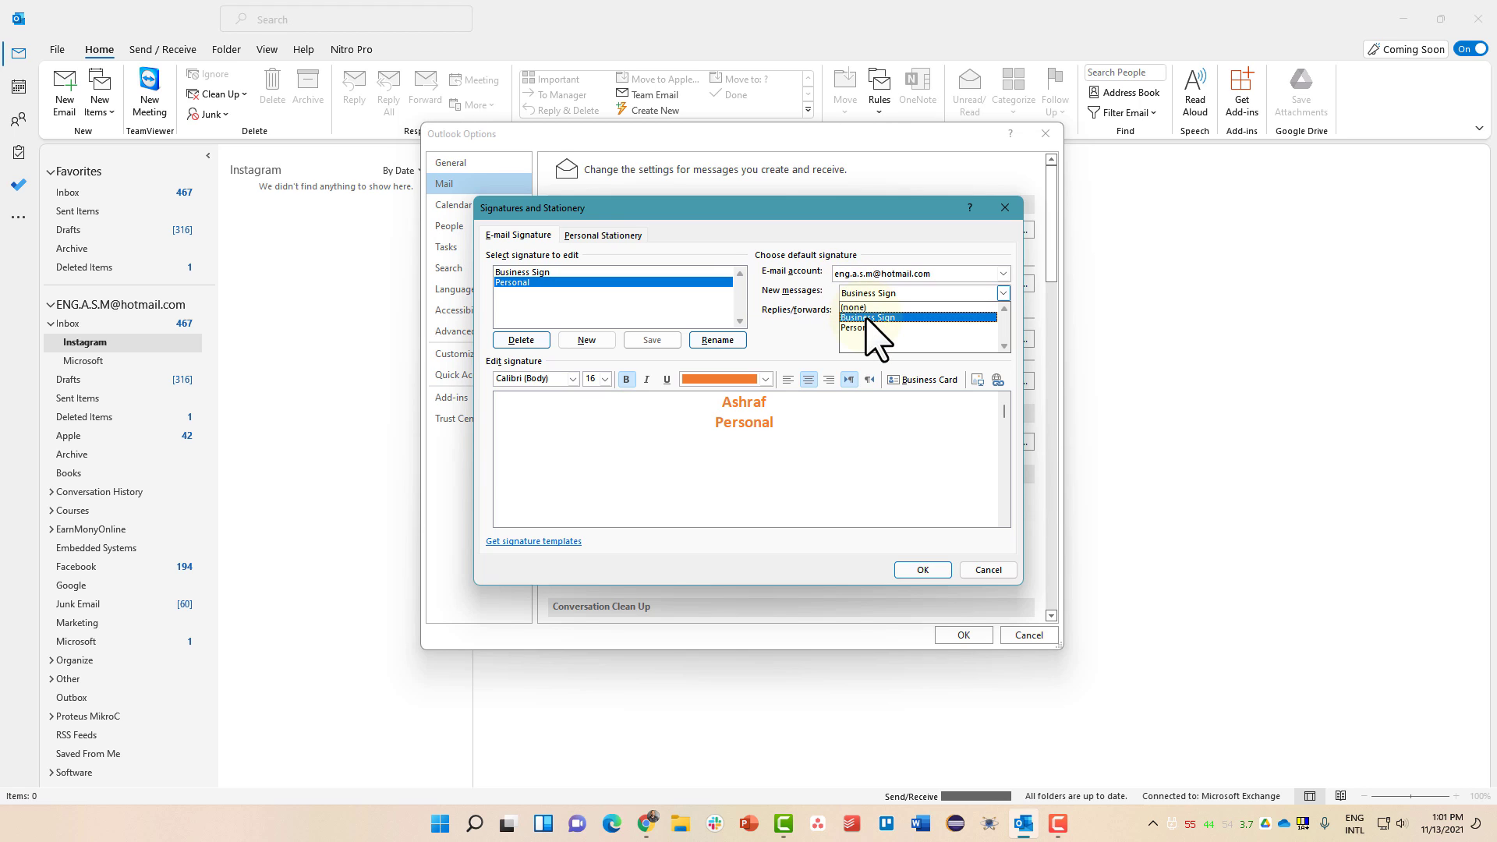
click(869, 318)
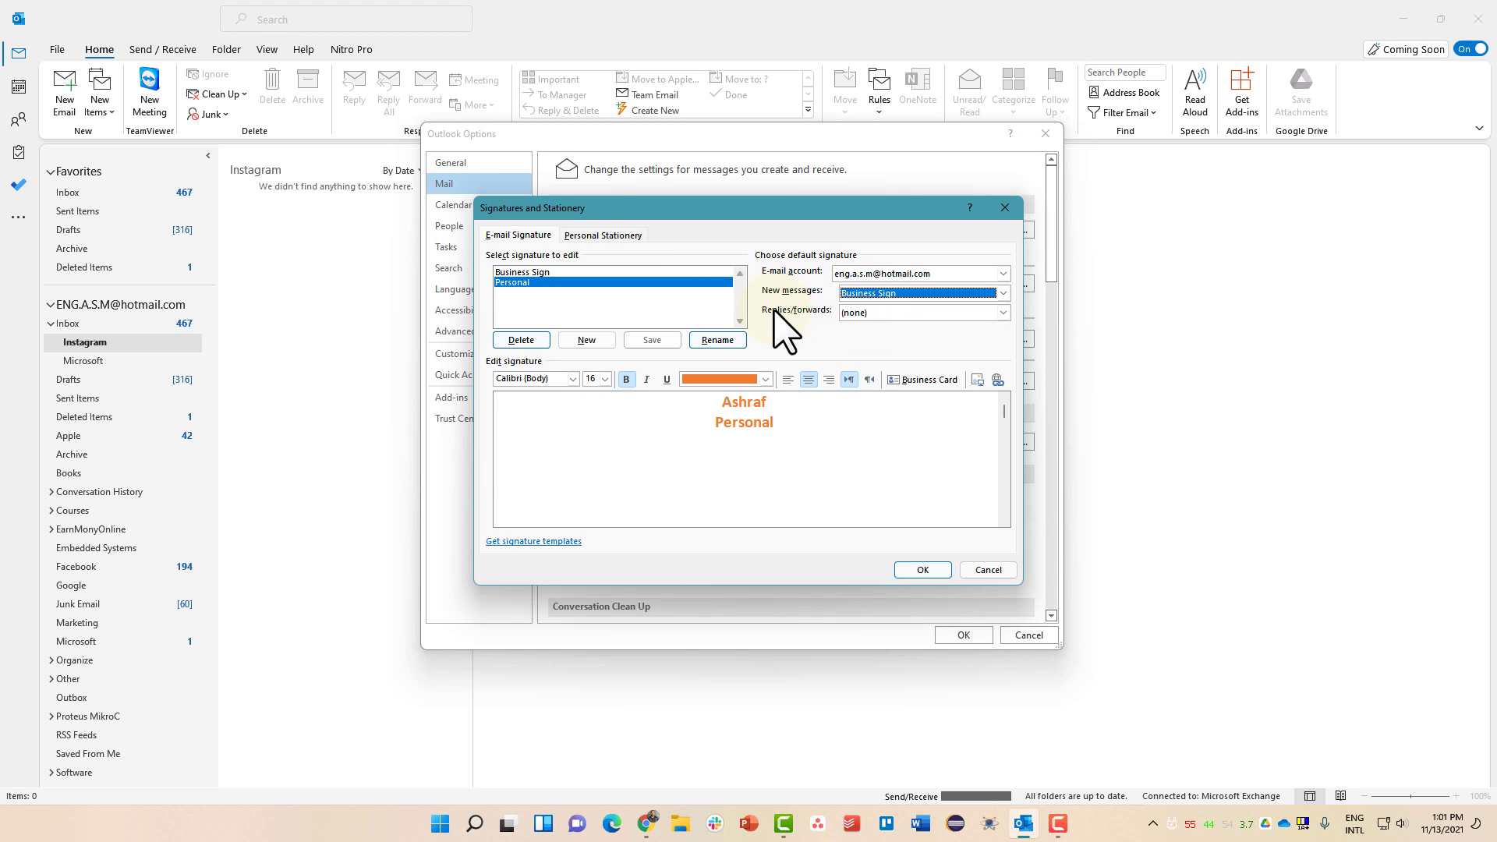
click(854, 313)
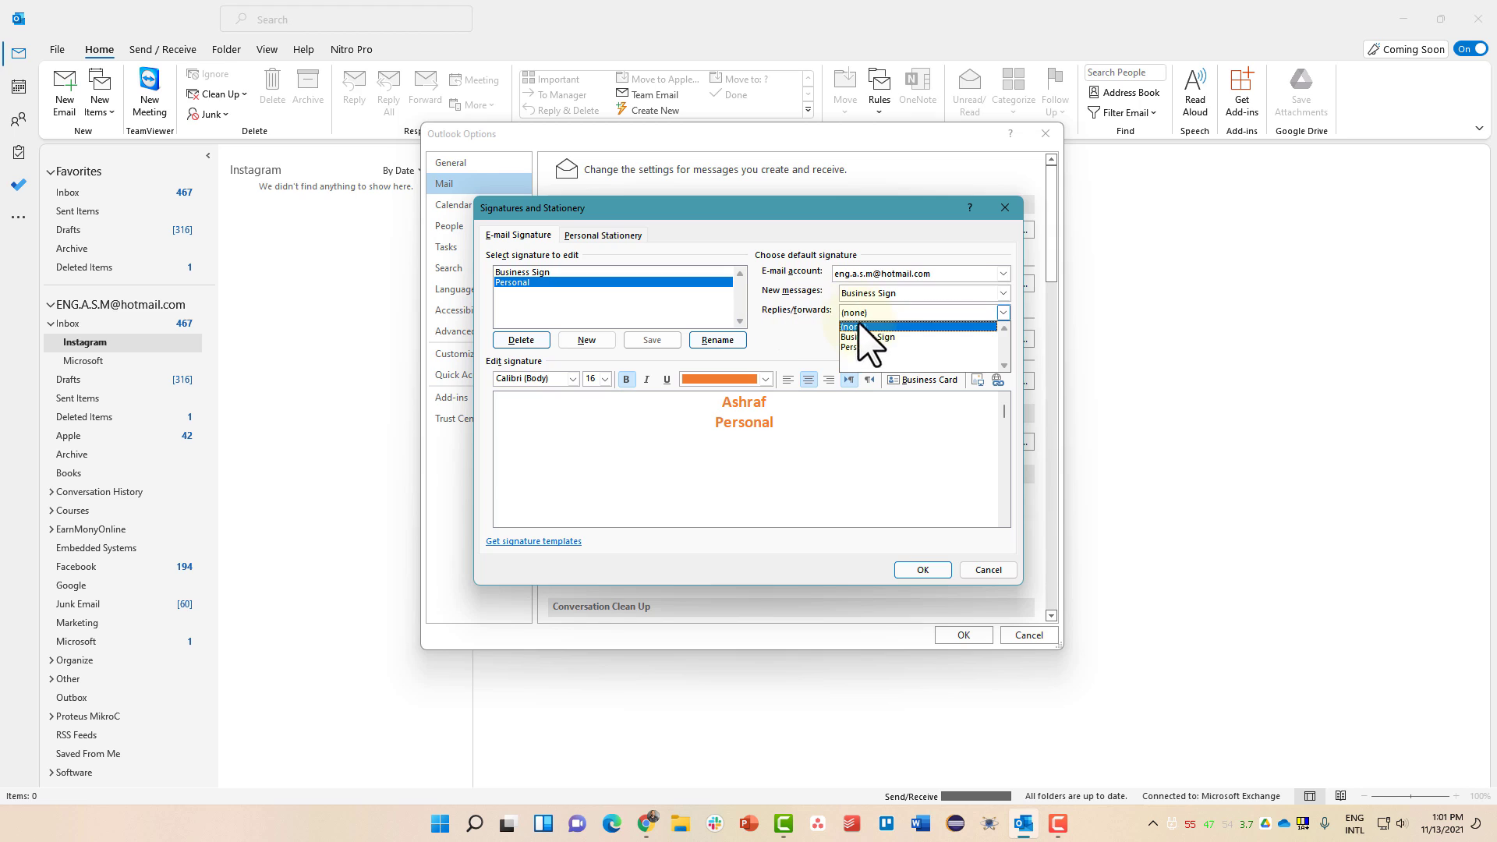
click(866, 337)
click(867, 315)
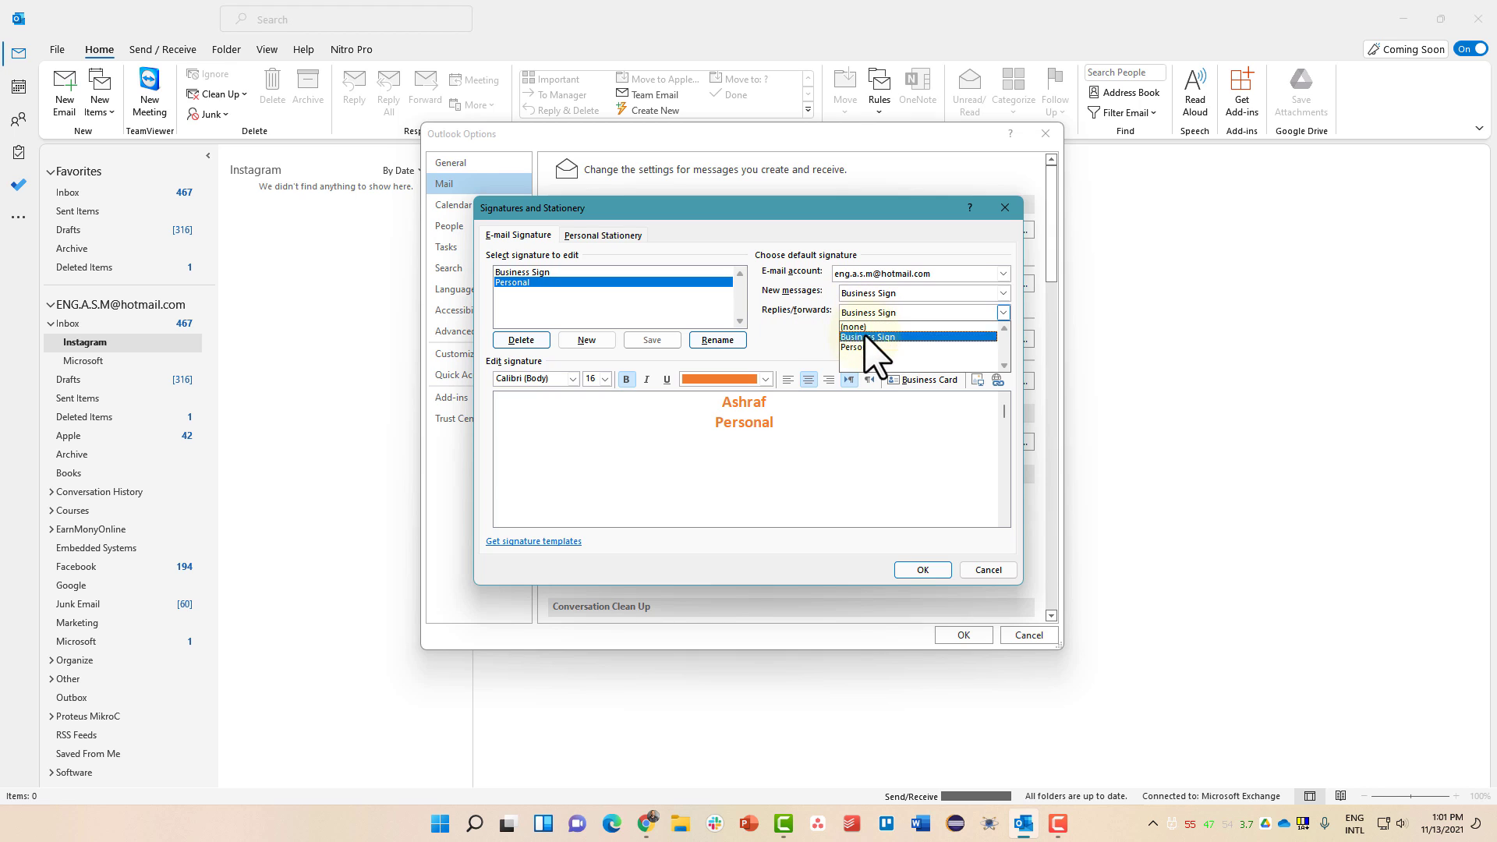
click(861, 346)
click(864, 314)
click(866, 335)
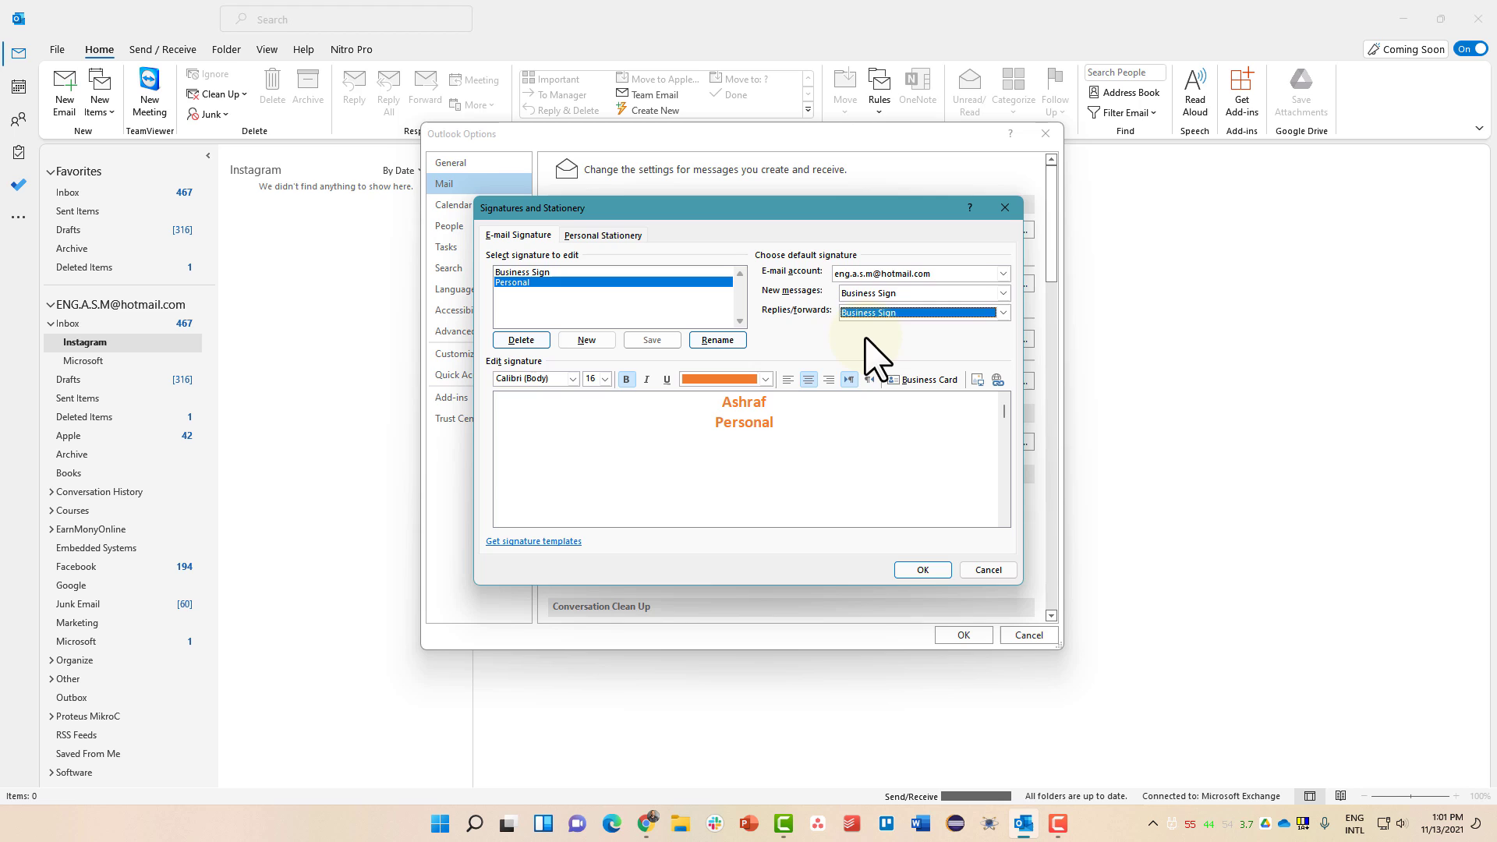
- Set Business Sign as the Gmail account's reply/forward default and confirm the signature settings
click(852, 277)
click(852, 298)
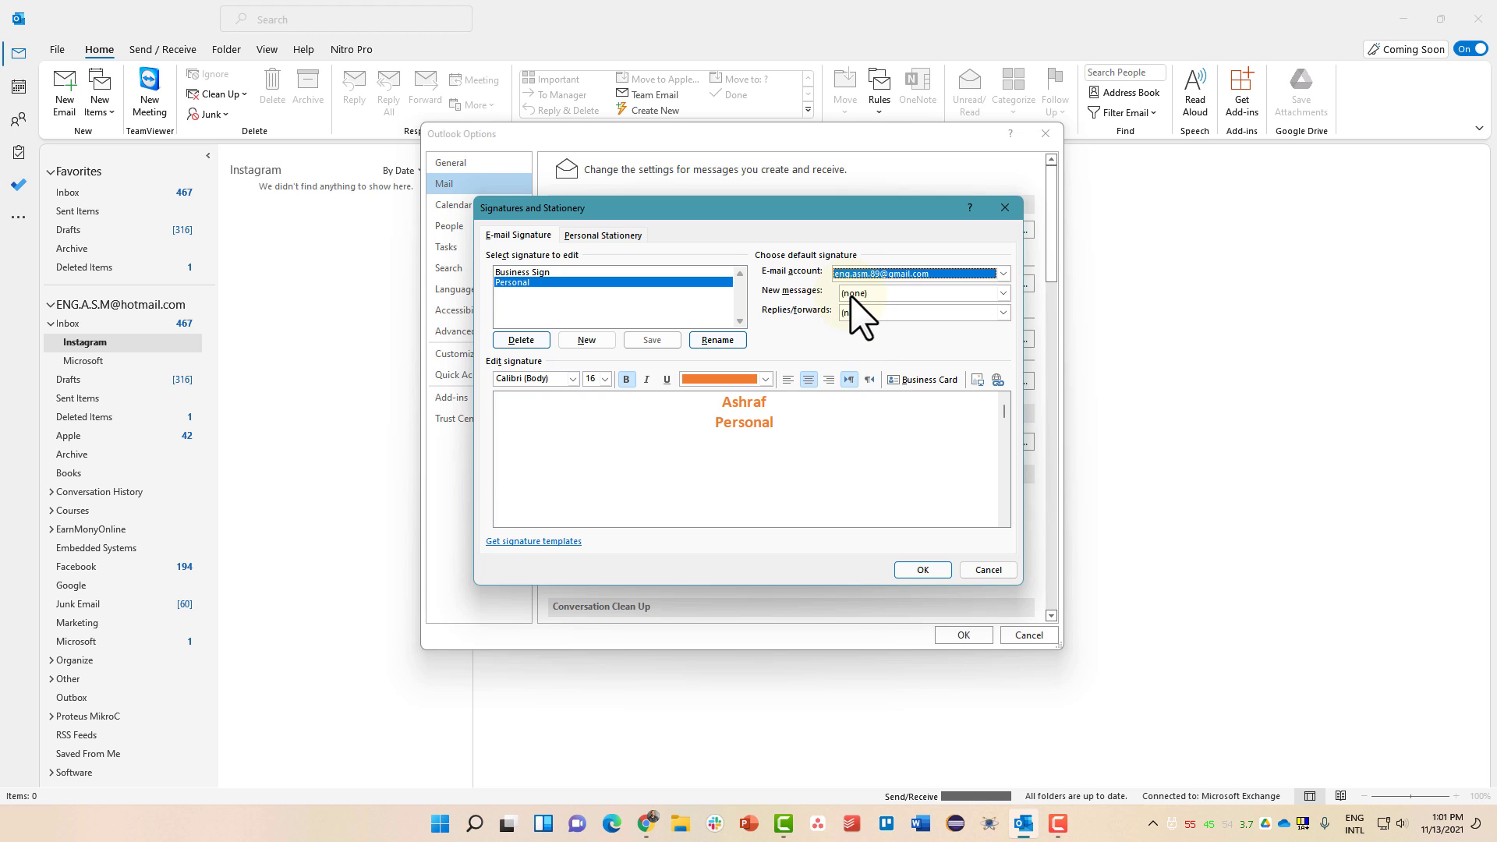
click(852, 292)
click(854, 318)
click(854, 313)
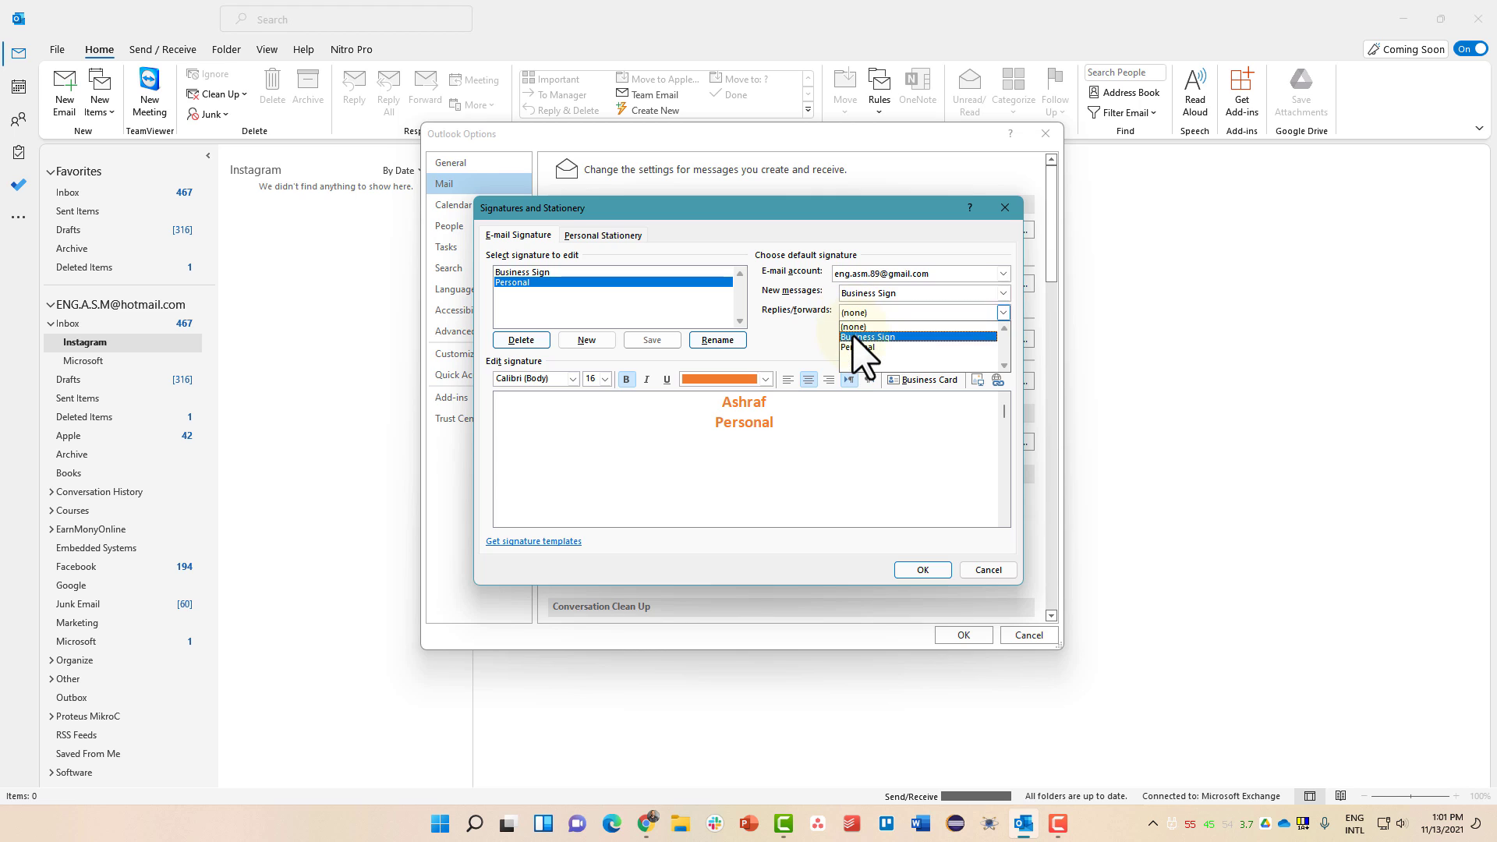
click(860, 337)
click(855, 274)
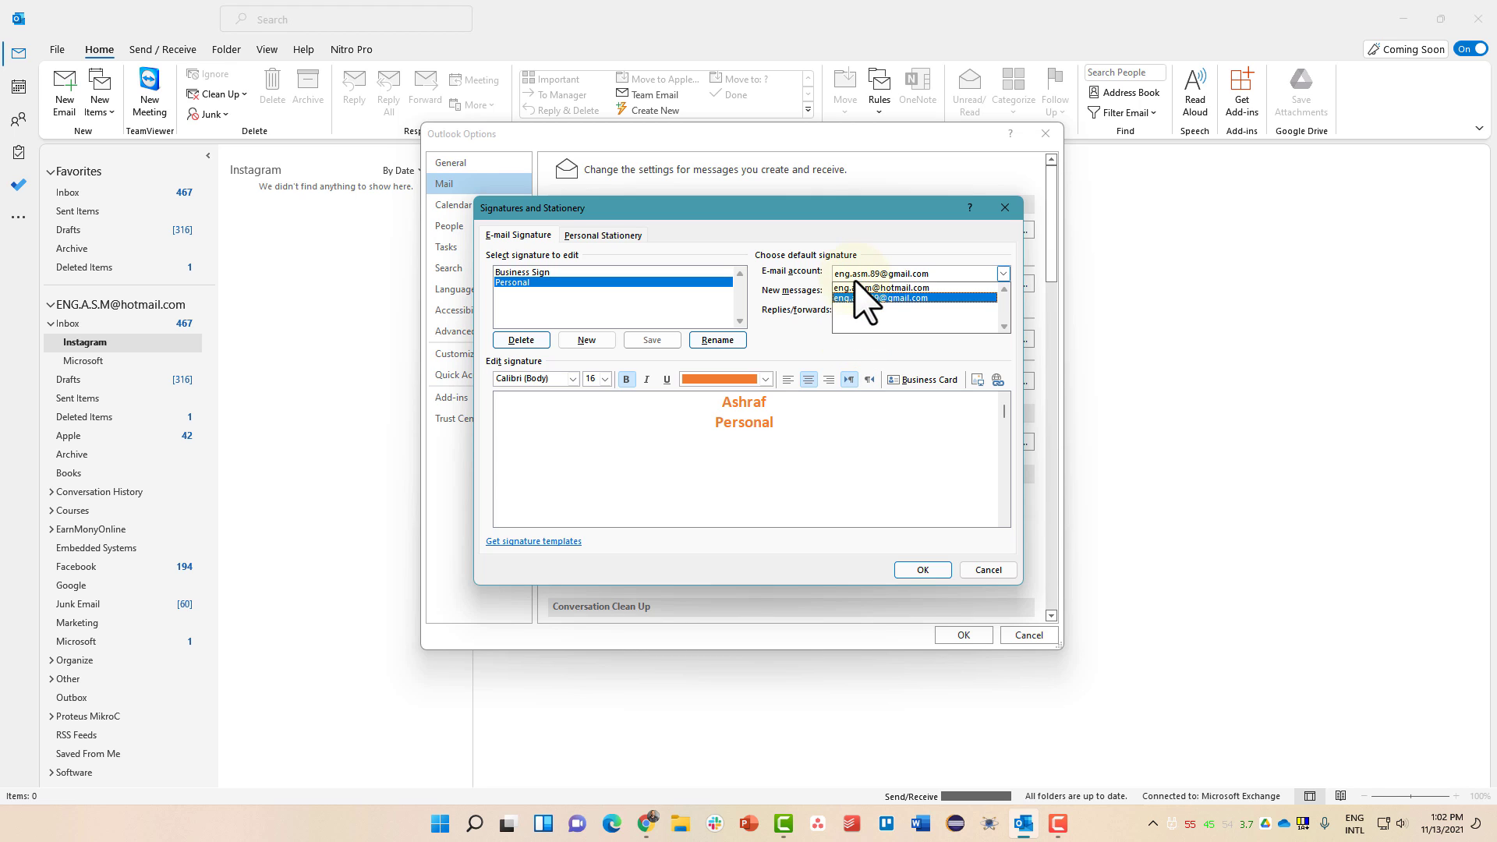
click(859, 287)
click(861, 274)
click(863, 298)
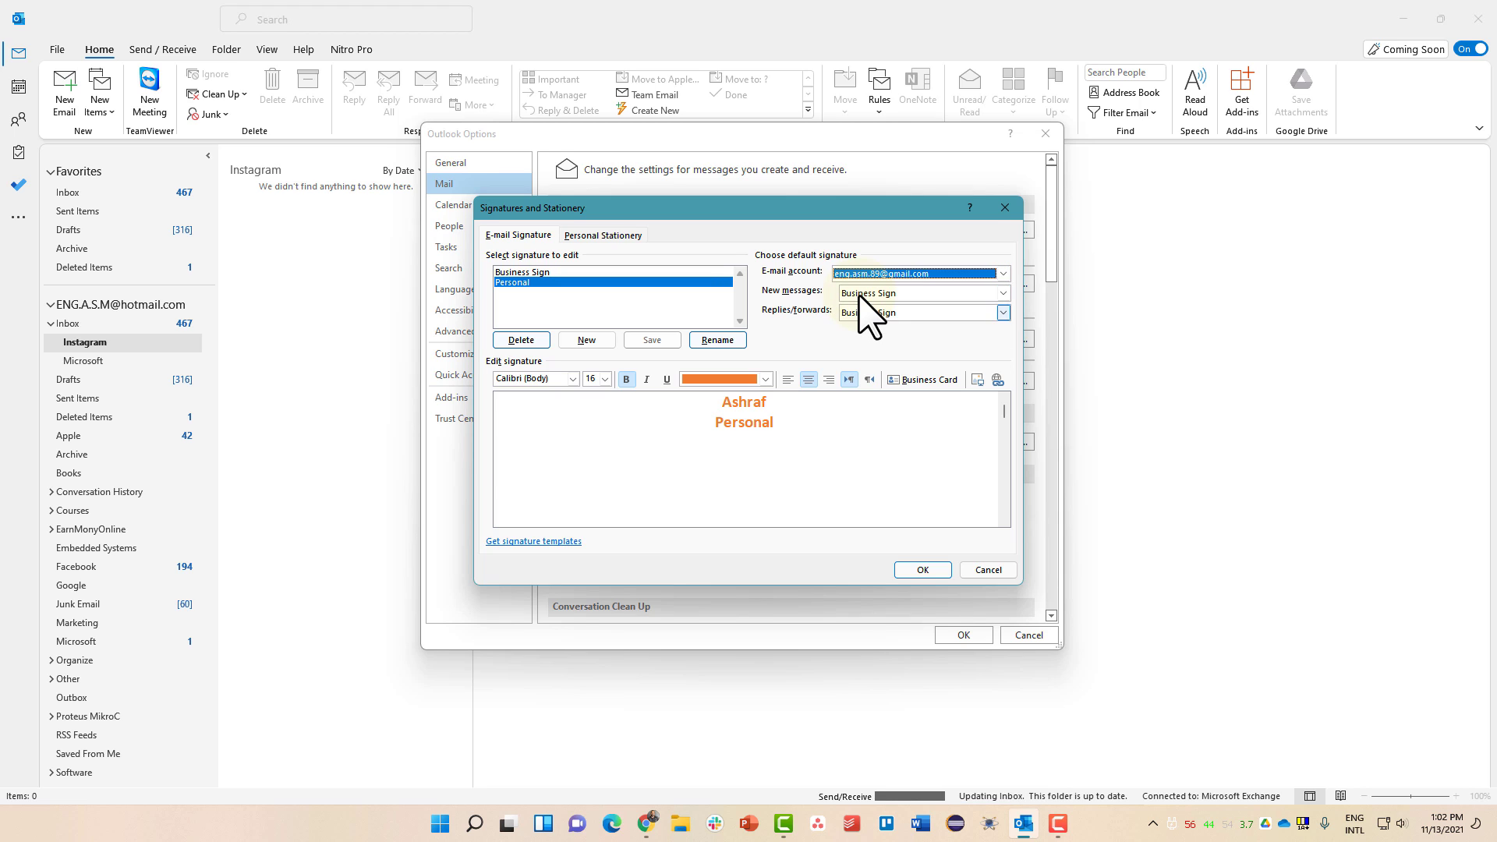
click(923, 572)
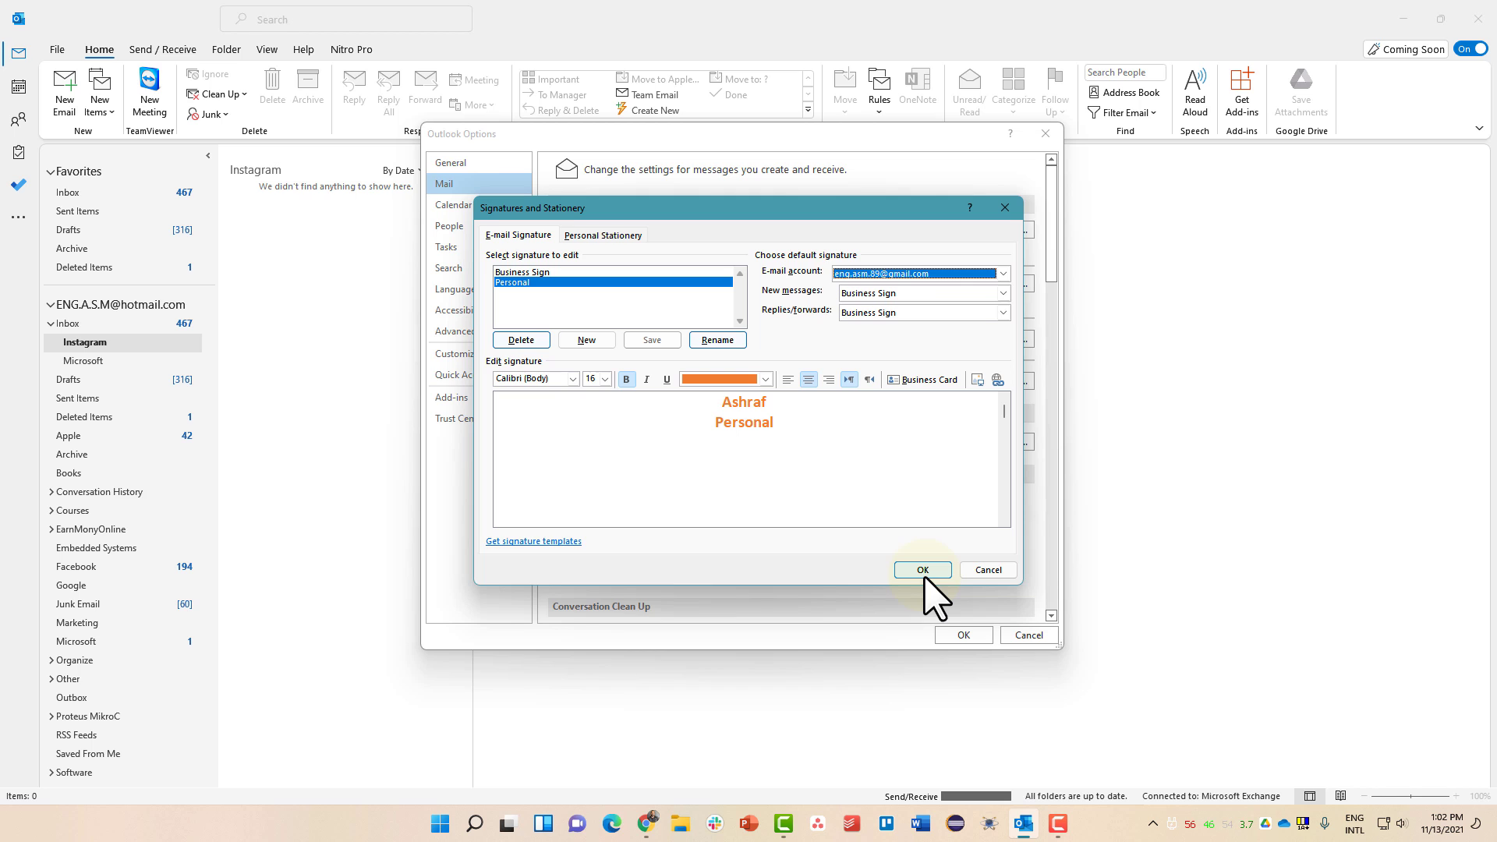
- Close Outlook Options and start a new message showing the Business Sign Whatsapp line in its body
click(963, 635)
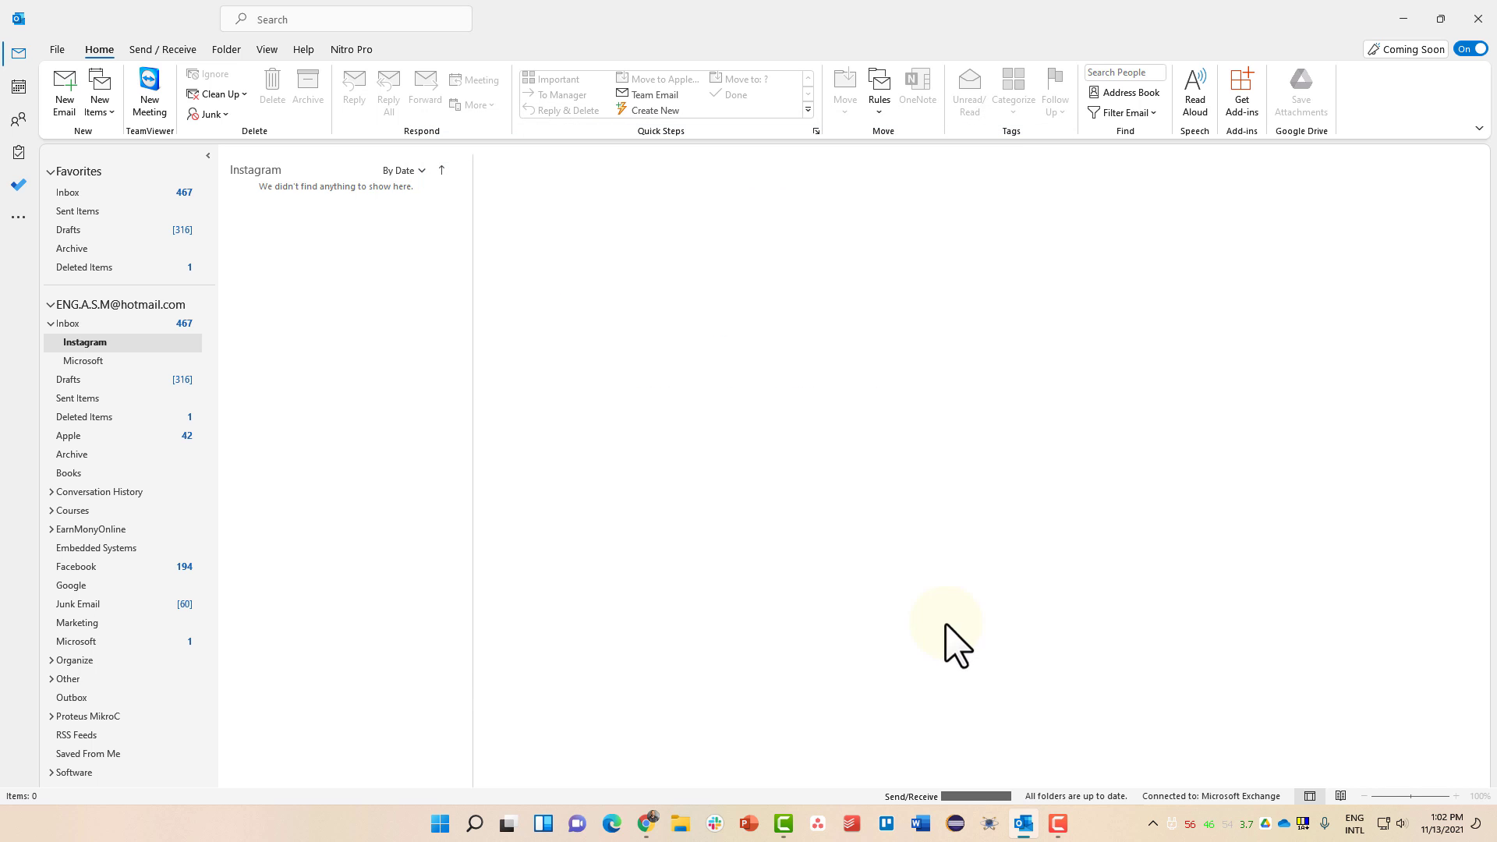
click(70, 99)
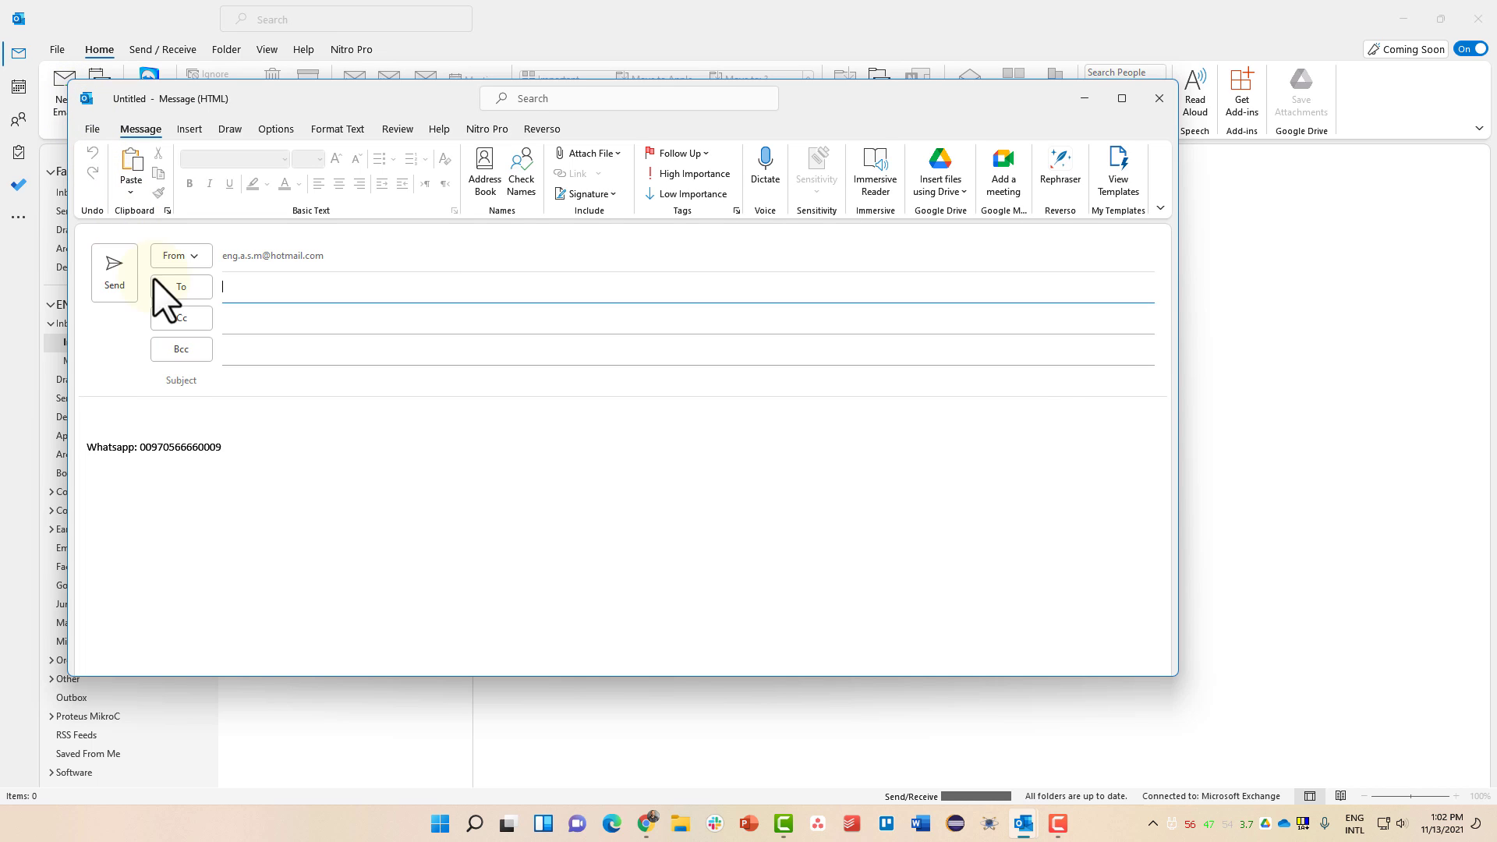
drag(231, 448, 91, 450)
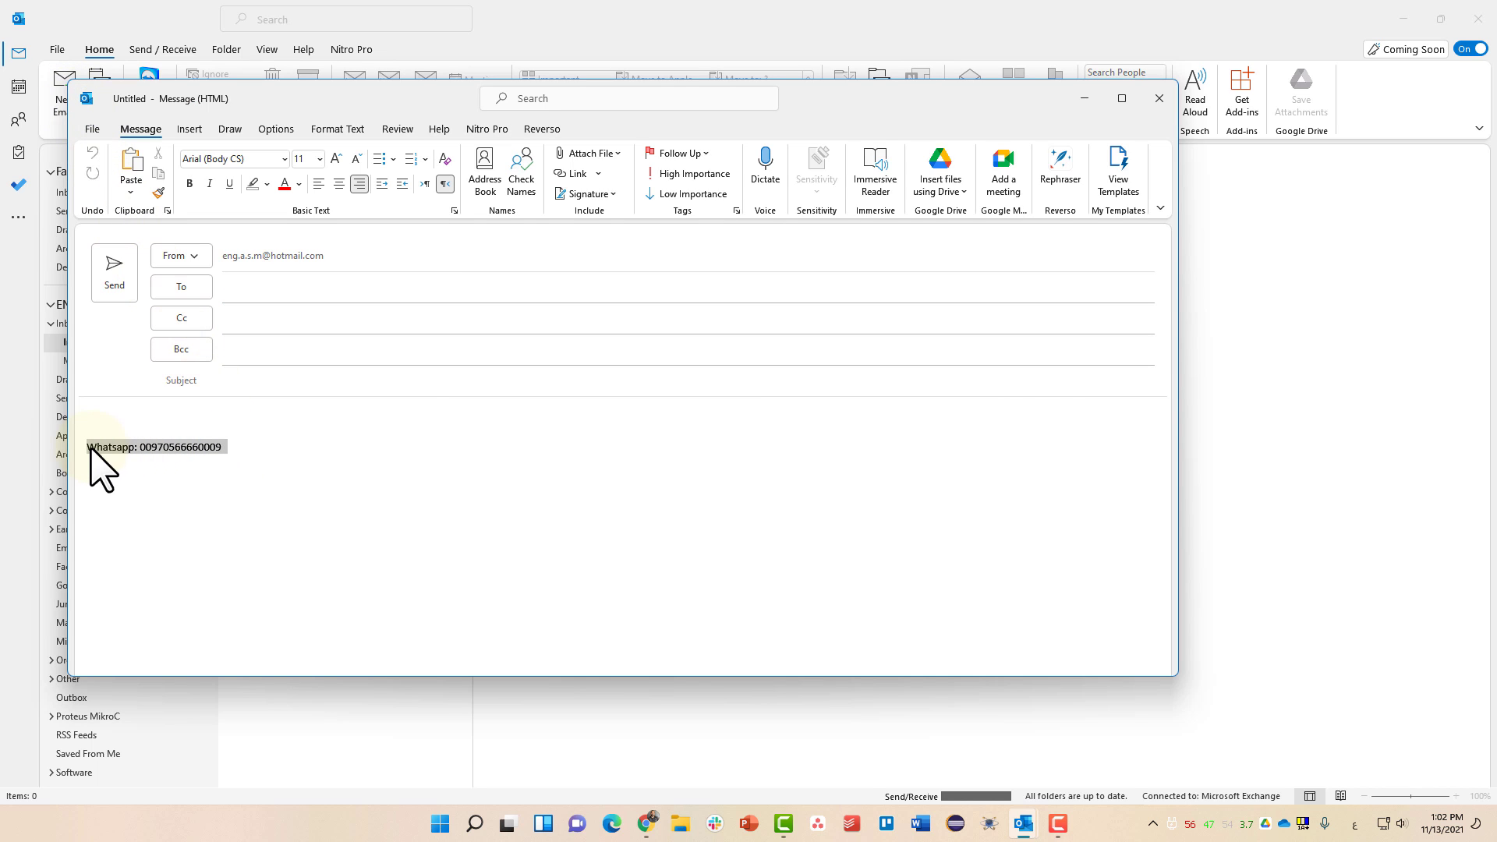
key(alt+shift)
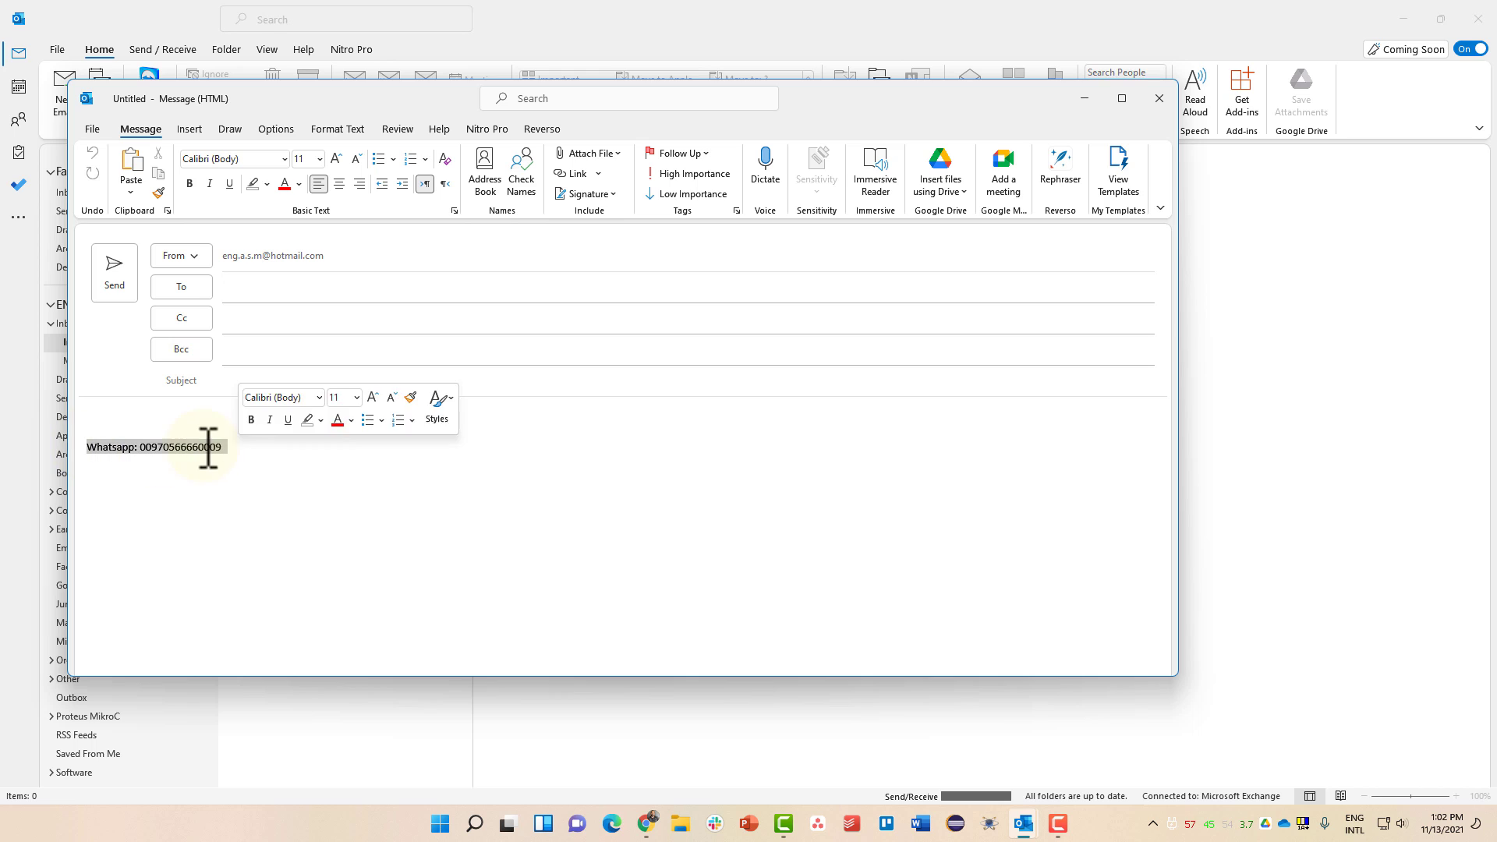
click(201, 453)
triple_click(287, 454)
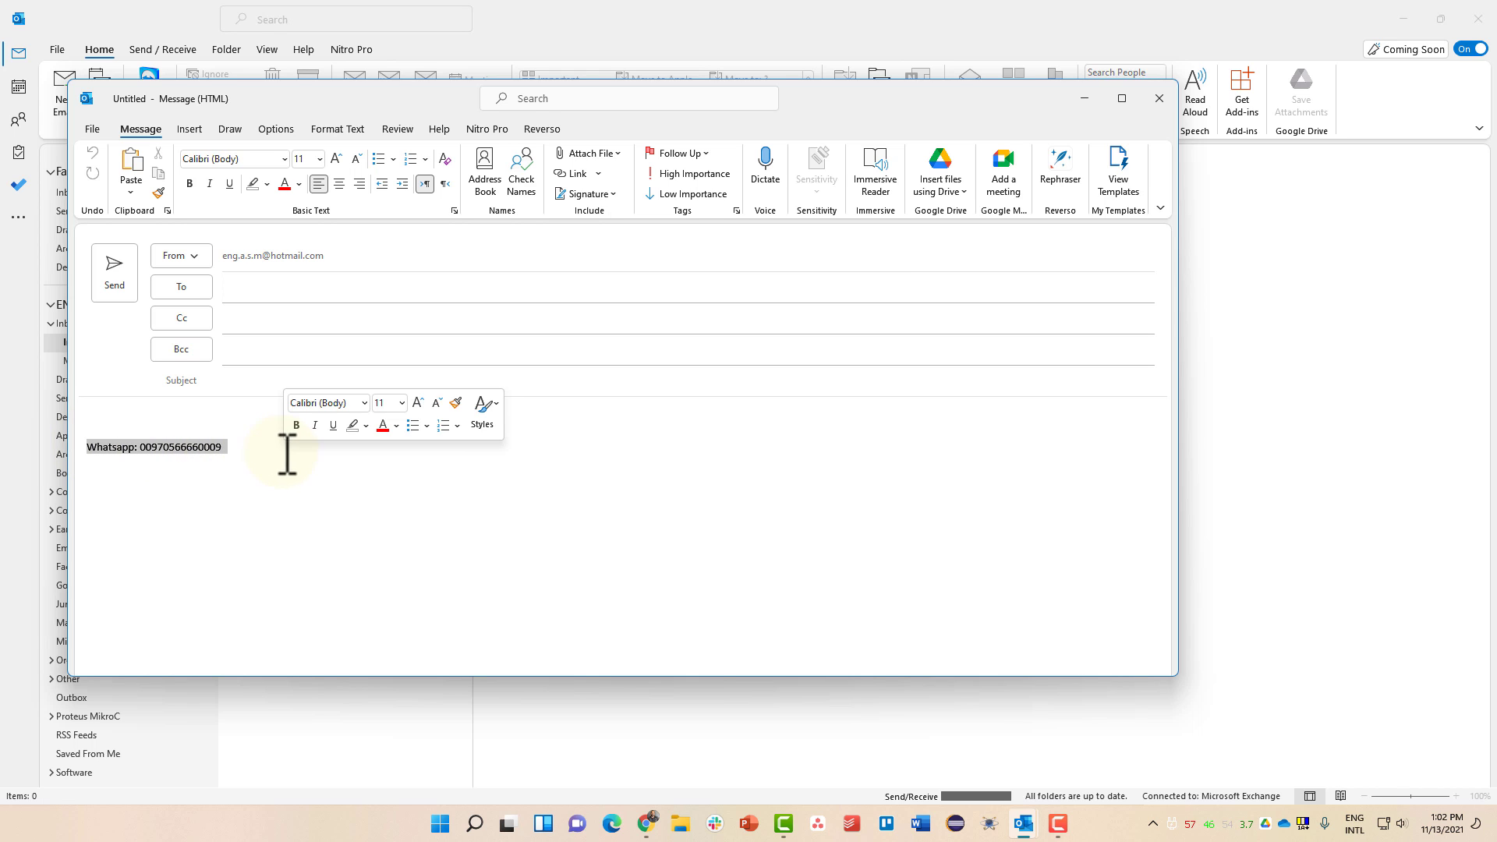
click(222, 447)
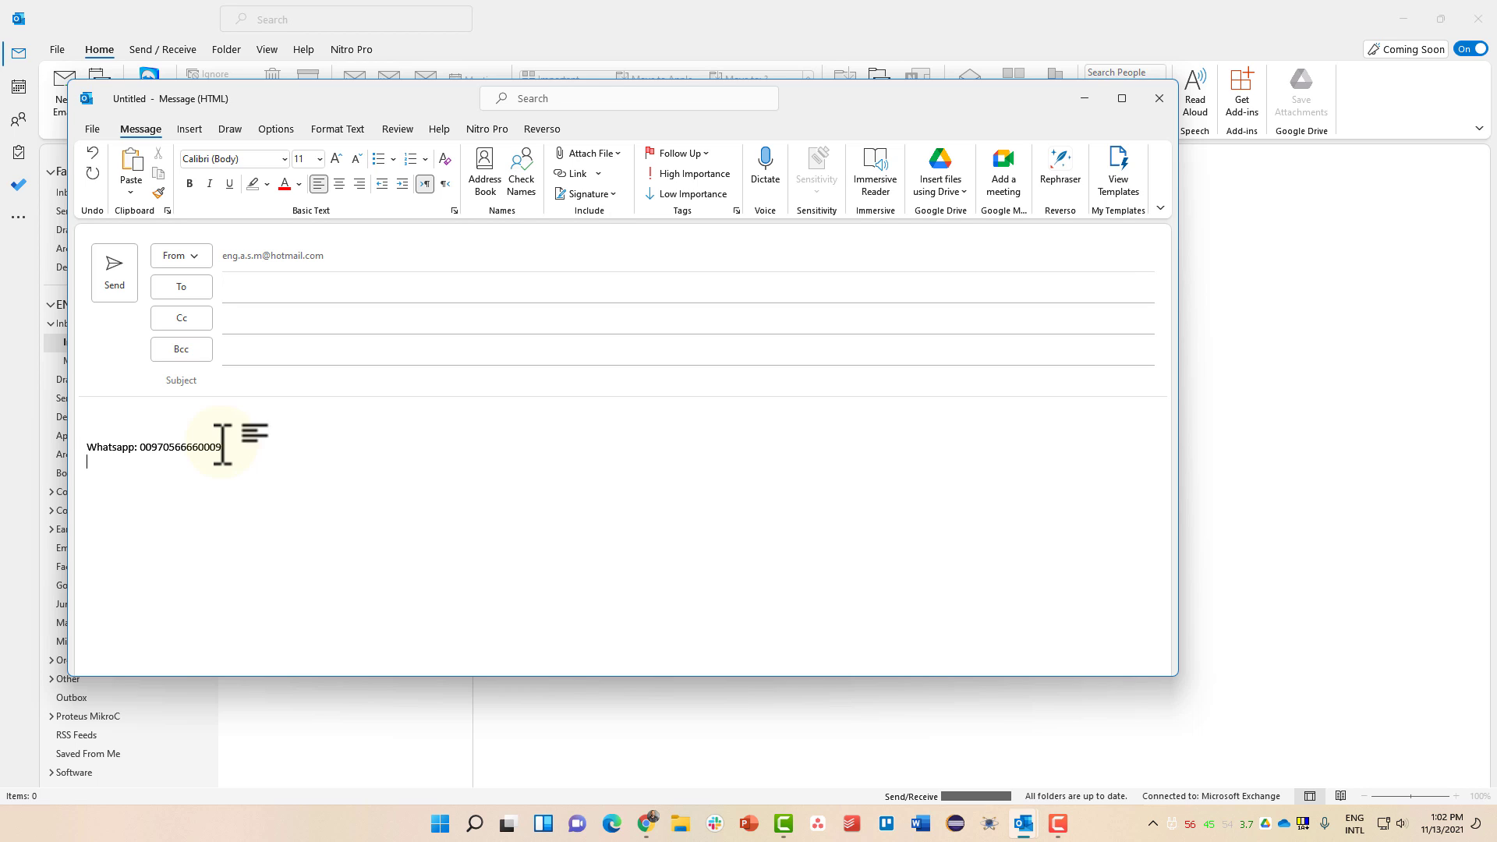
- Delete the Whatsapp line from the message body and insert the Personal signature from the Signature menu
drag(223, 446, 76, 446)
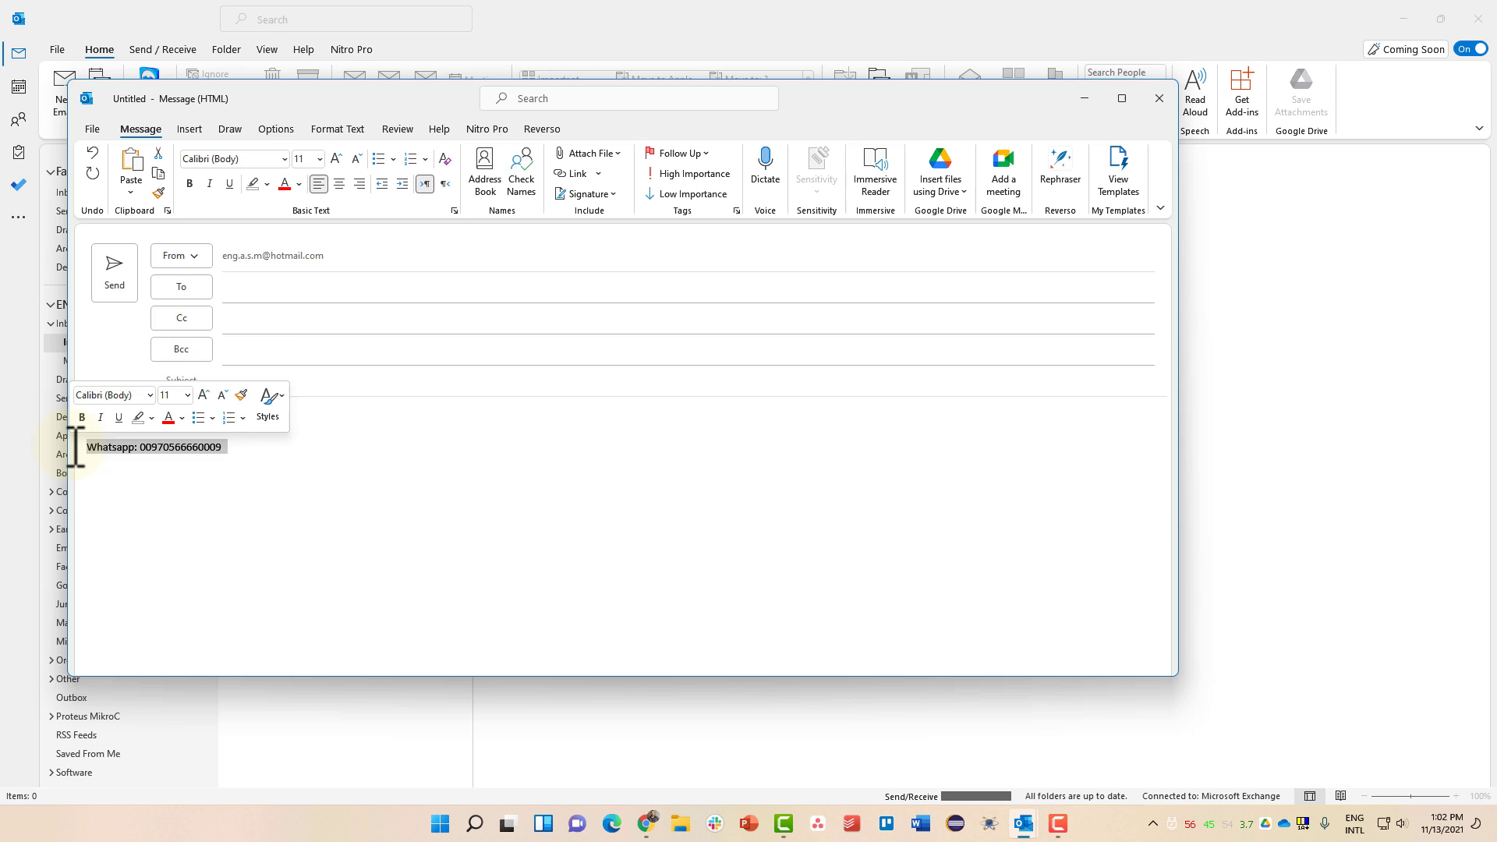
key(Delete)
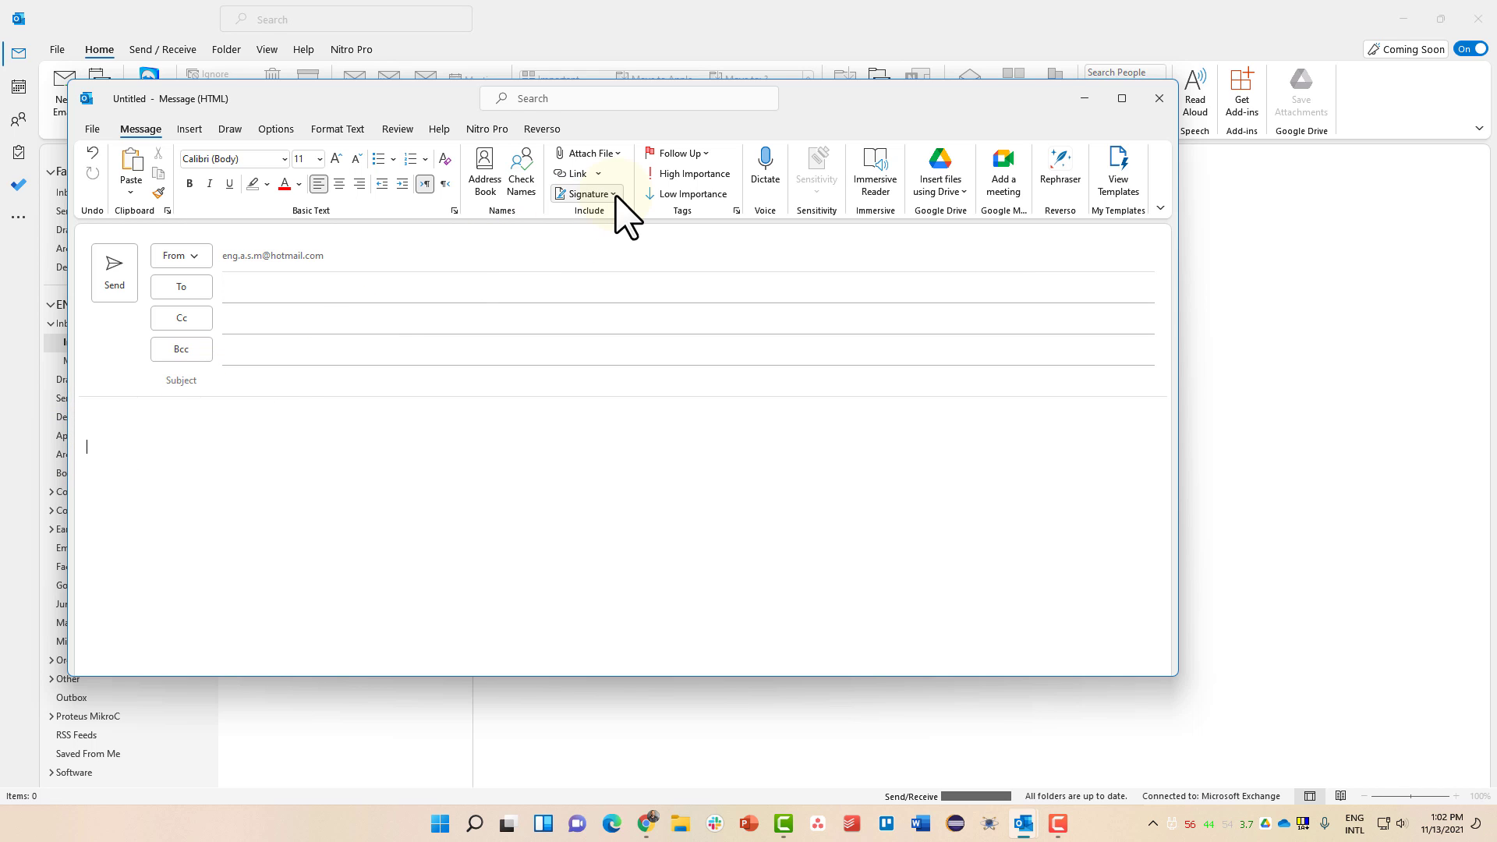
click(614, 195)
click(612, 236)
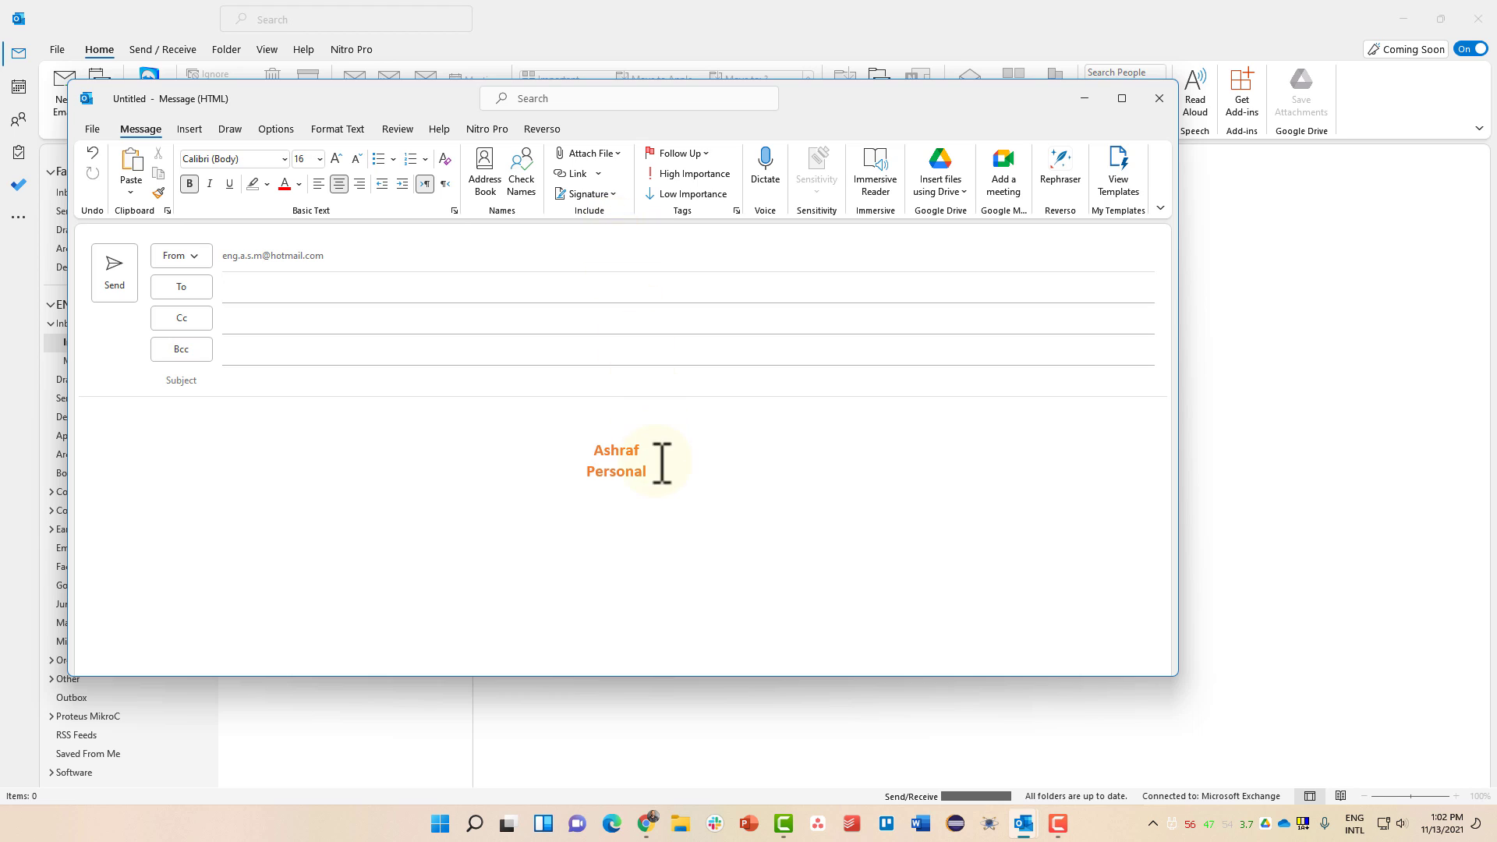
drag(662, 468, 597, 448)
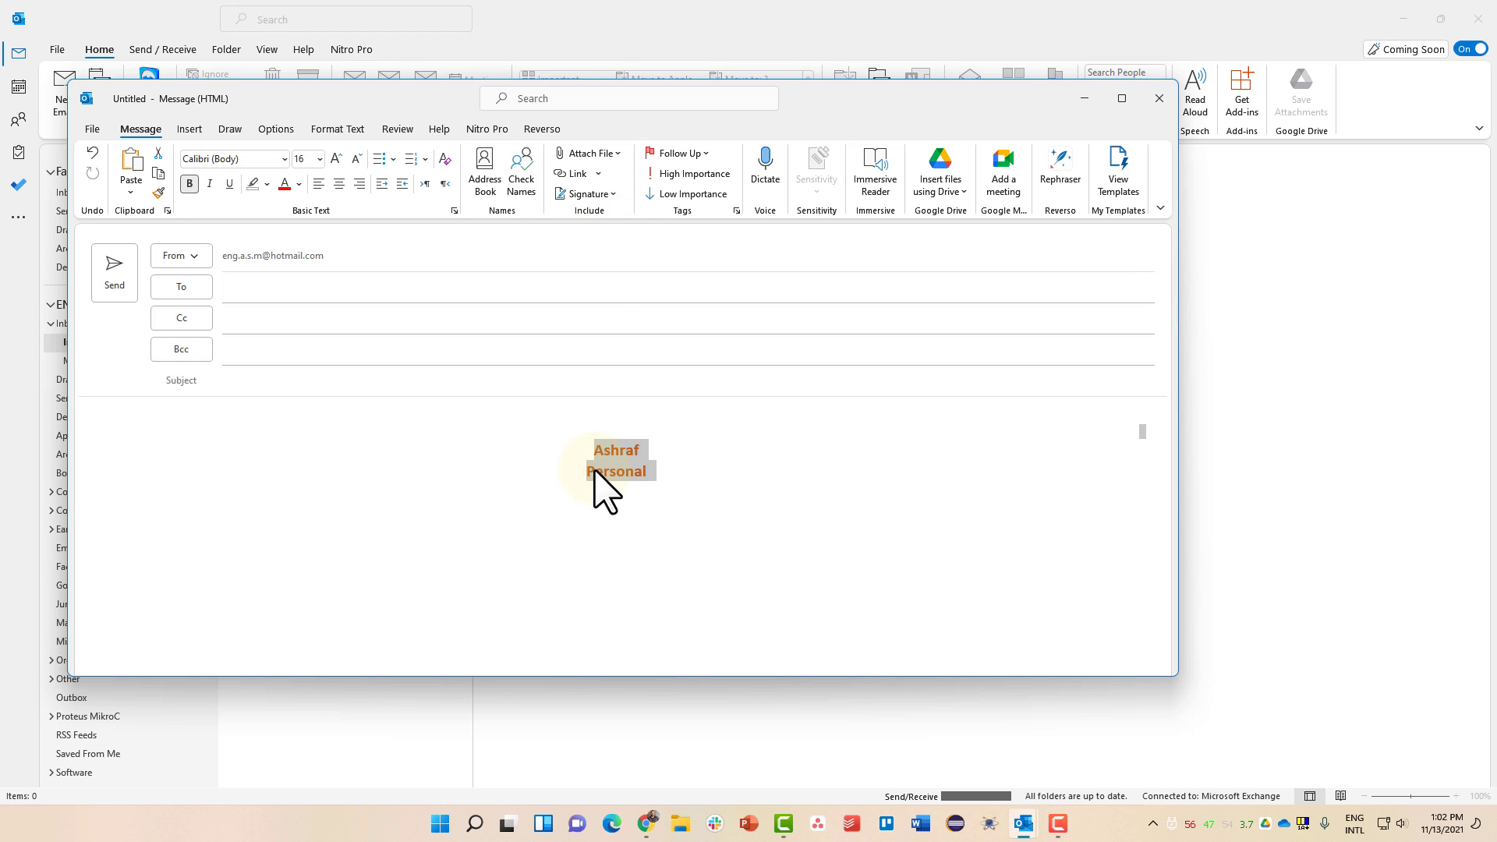
click(599, 471)
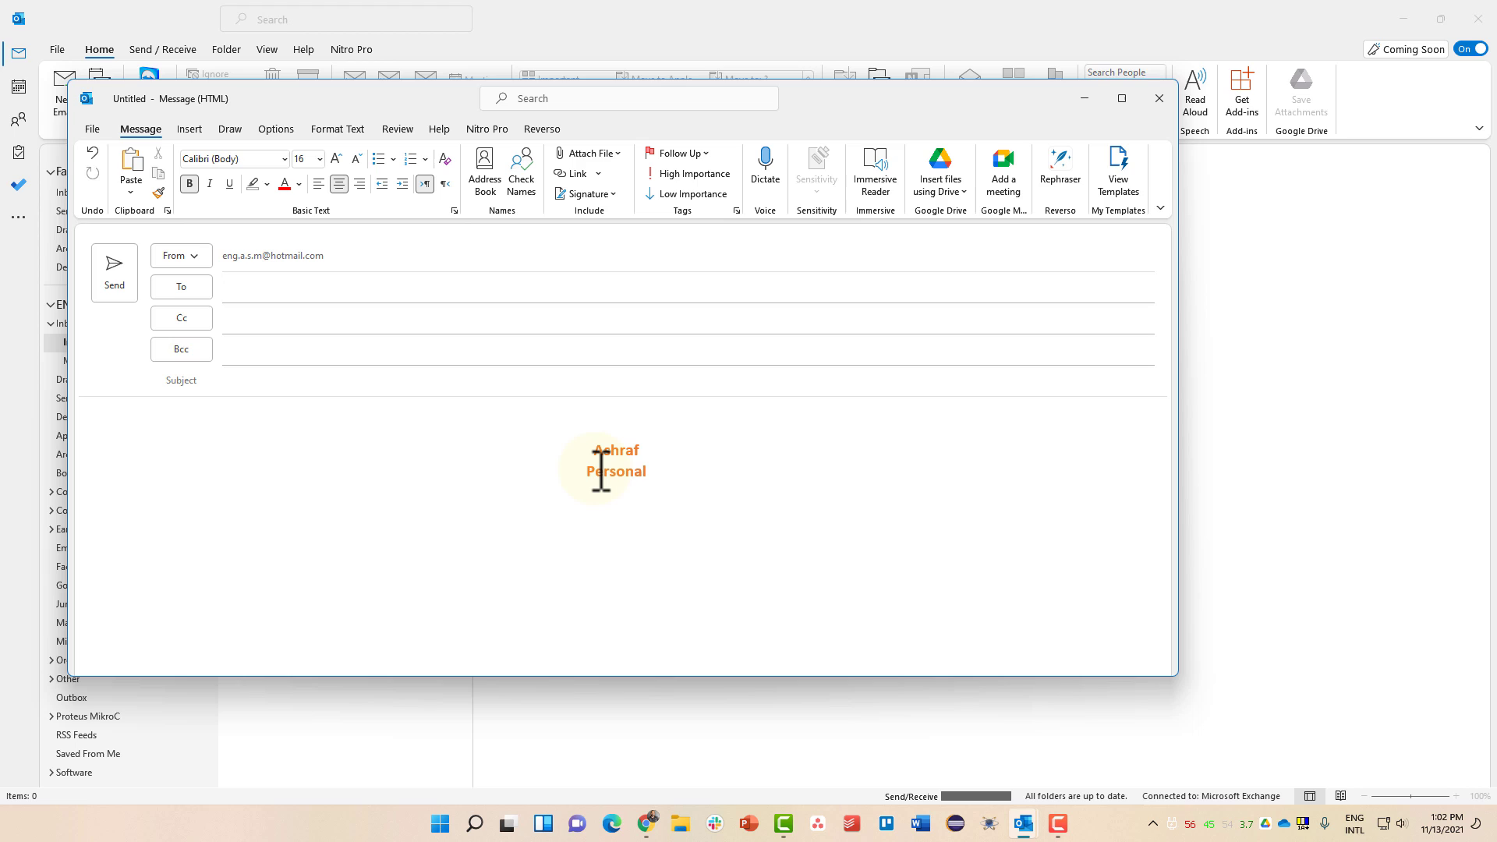